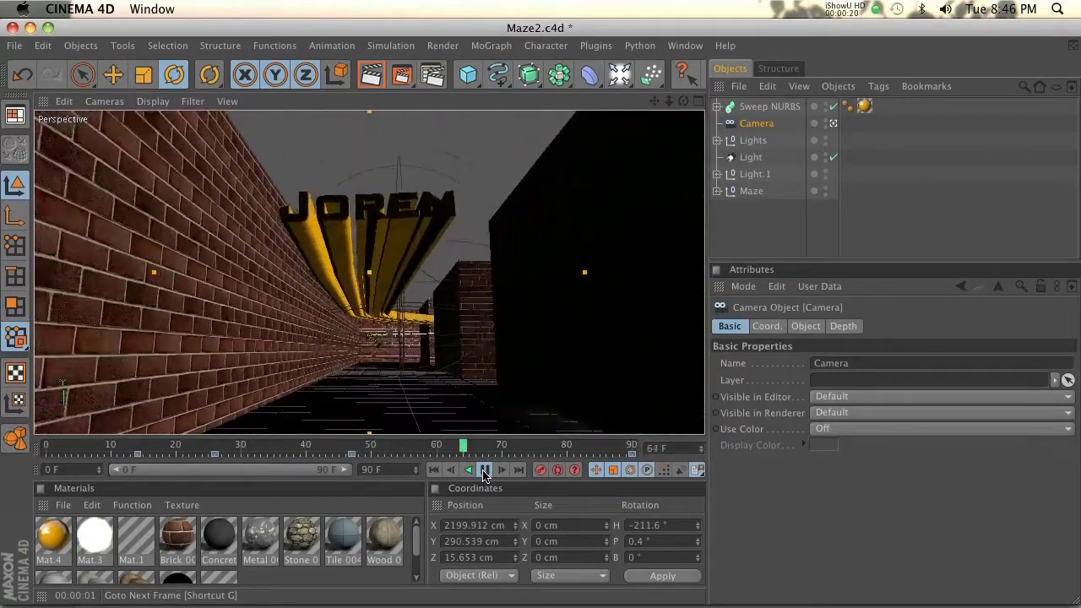
Stop the playback, leave the camera view and copy the path spline out of the Sweep NURBS to the top level of the hierarchy
{"action": "left_click", "coordinate": [483, 471]}
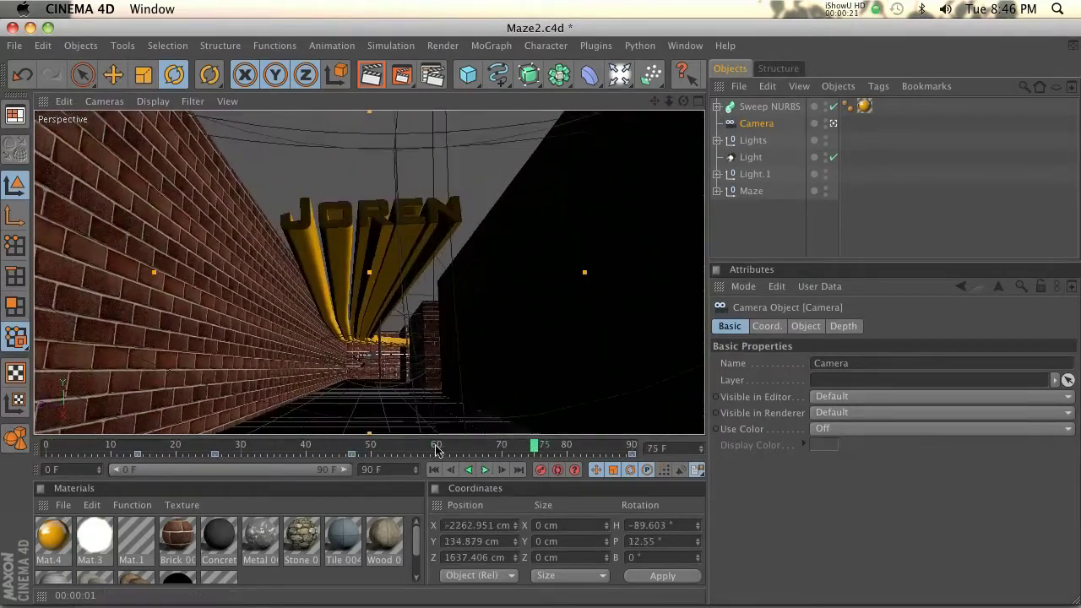
{"action": "left_click", "coordinate": [832, 123]}
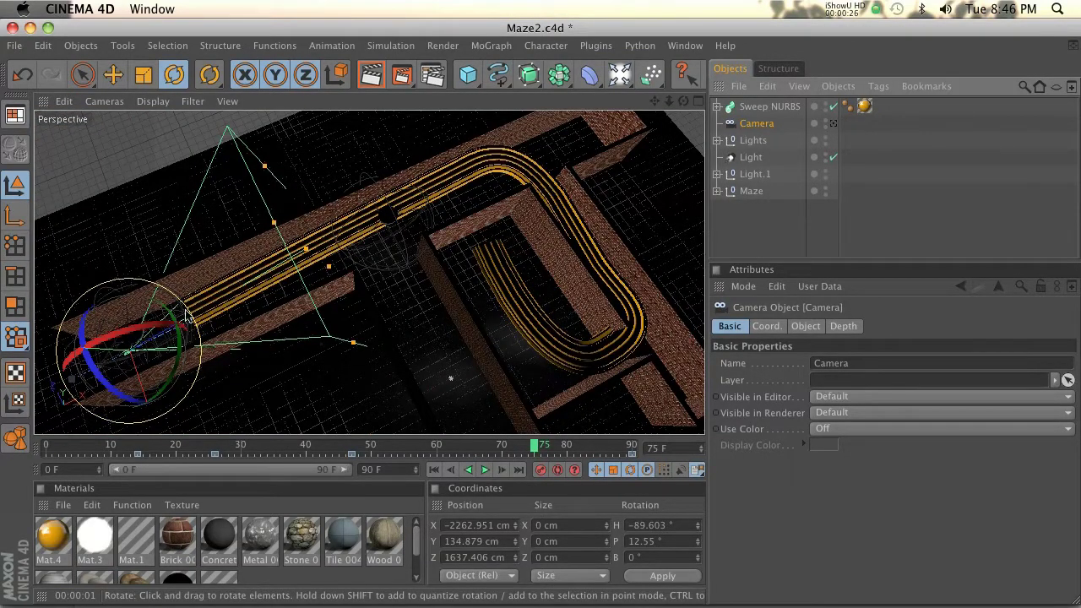
{"action": "left_click", "coordinate": [717, 107]}
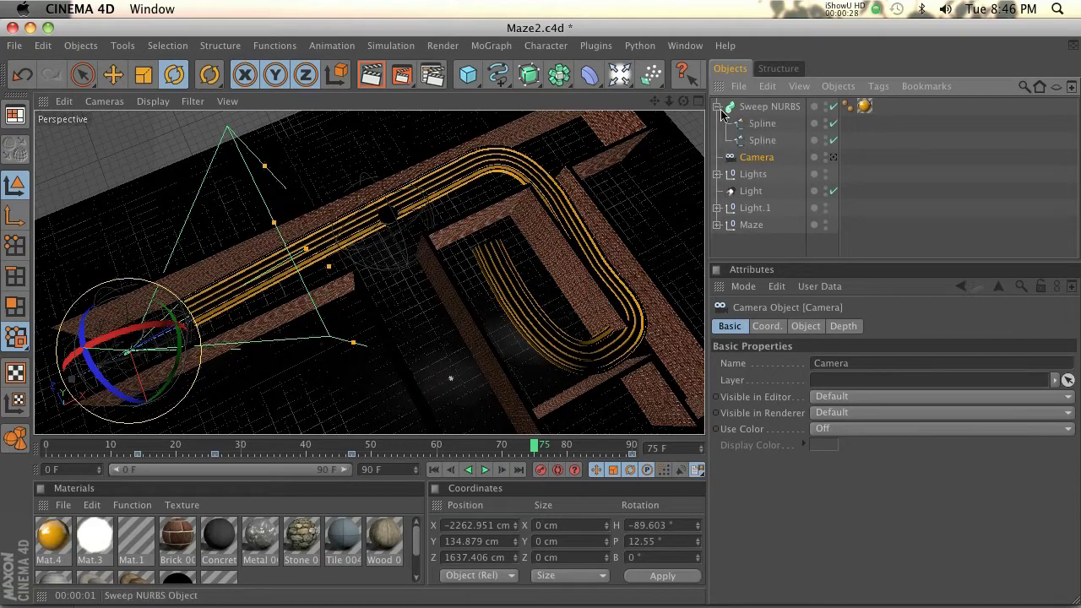
{"action": "left_click", "coordinate": [761, 123]}
{"action": "left_click", "coordinate": [756, 141]}
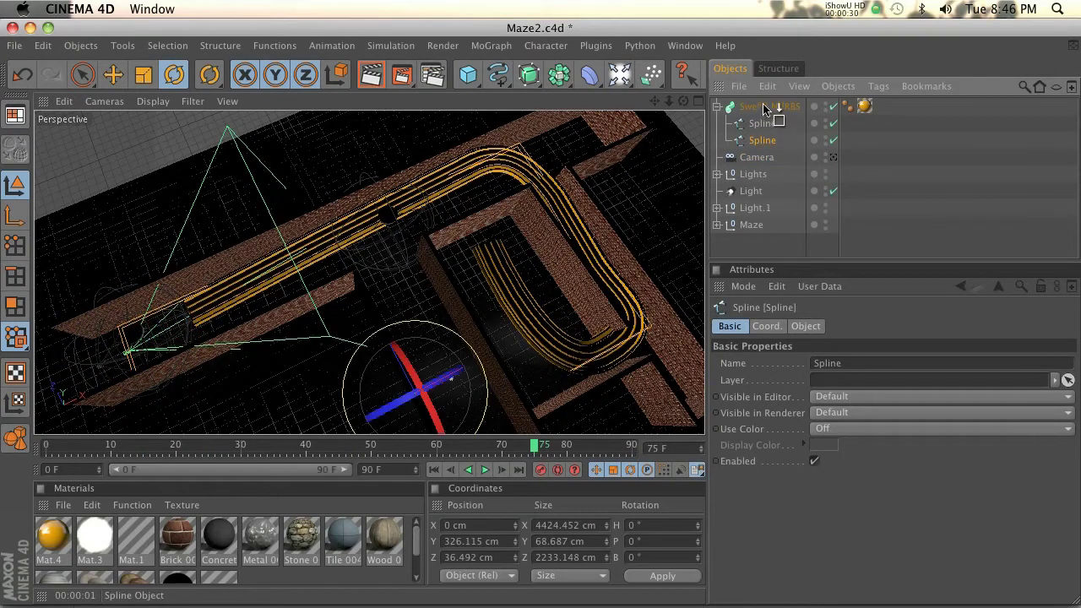
{"action": "left_click_drag", "start_coordinate": [763, 105], "coordinate": [761, 102]}
{"action": "left_click", "coordinate": [717, 124]}
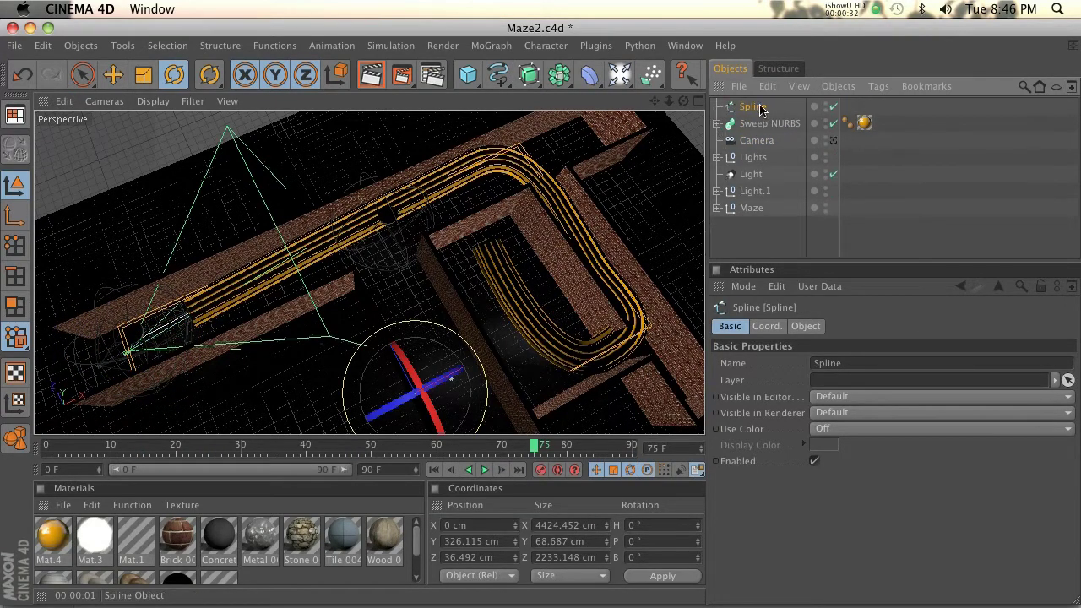
Look through the scene camera, preview-render the view at frames 17 and 34, and go to frame 46
{"action": "left_click", "coordinate": [832, 140]}
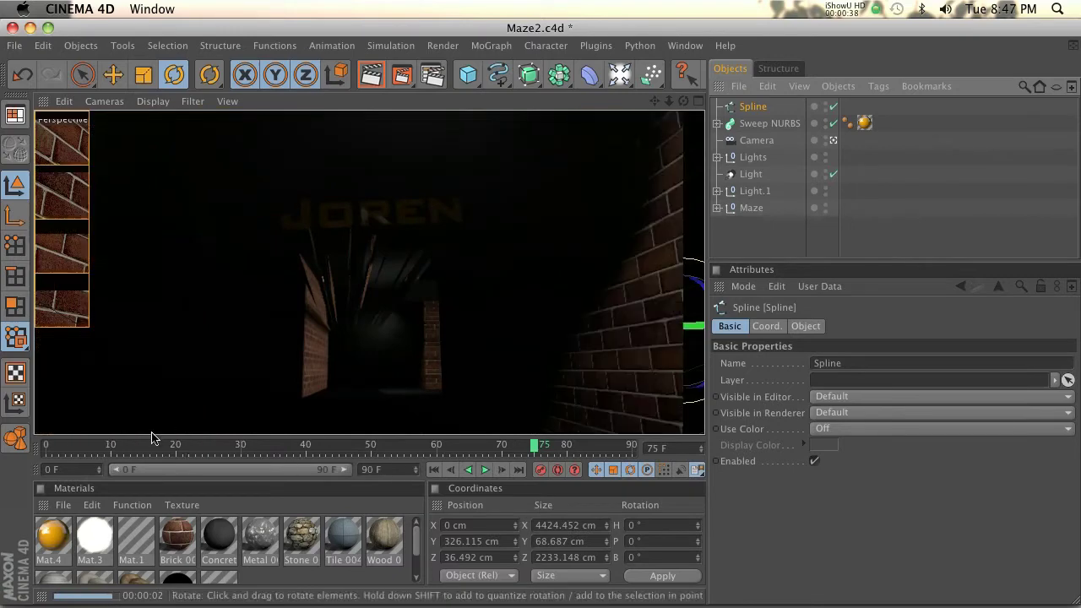
{"action": "left_click", "coordinate": [106, 445]}
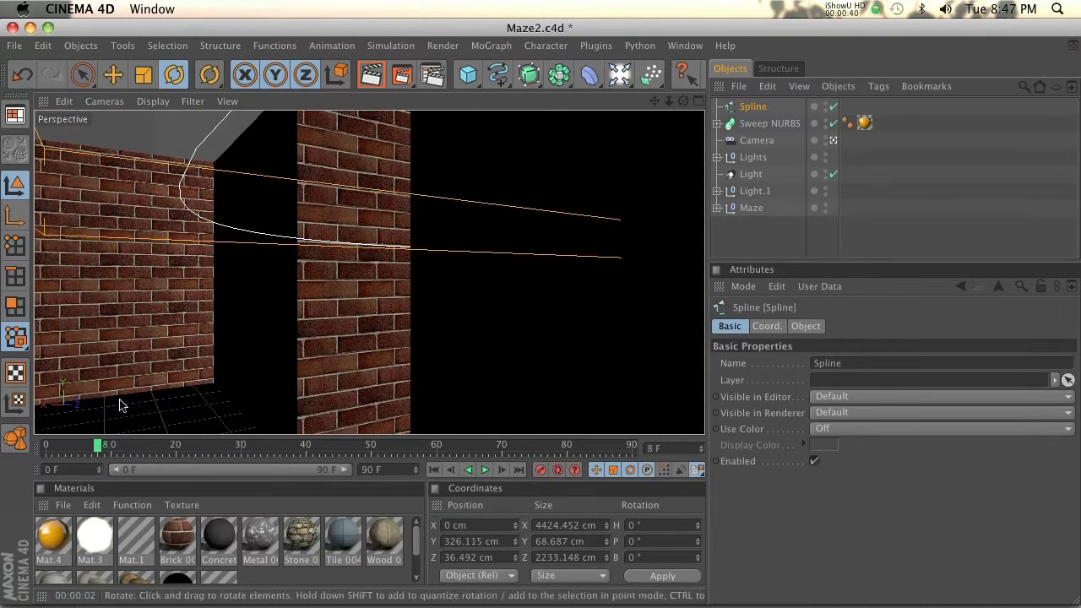
{"action": "left_click", "coordinate": [156, 445]}
{"action": "left_click", "coordinate": [371, 75]}
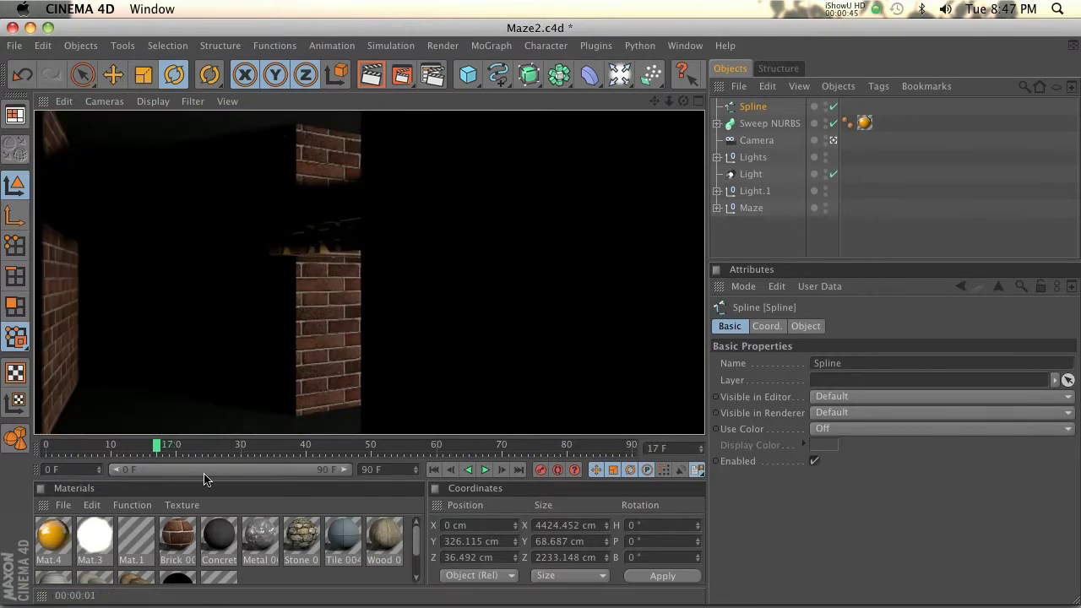
{"action": "left_click_drag", "start_coordinate": [161, 448], "coordinate": [267, 445]}
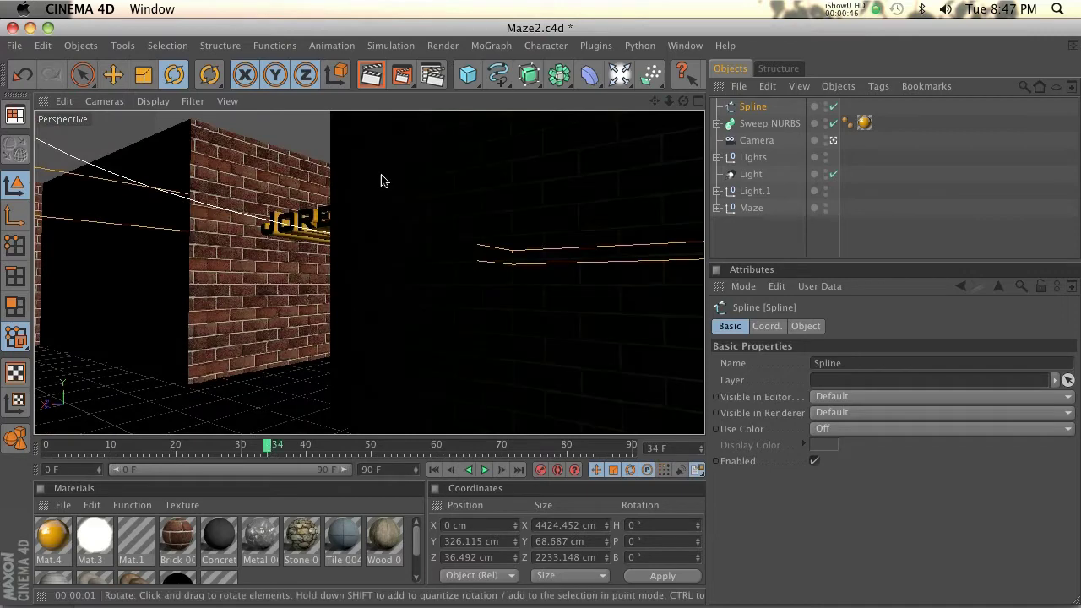
{"action": "left_click", "coordinate": [372, 75]}
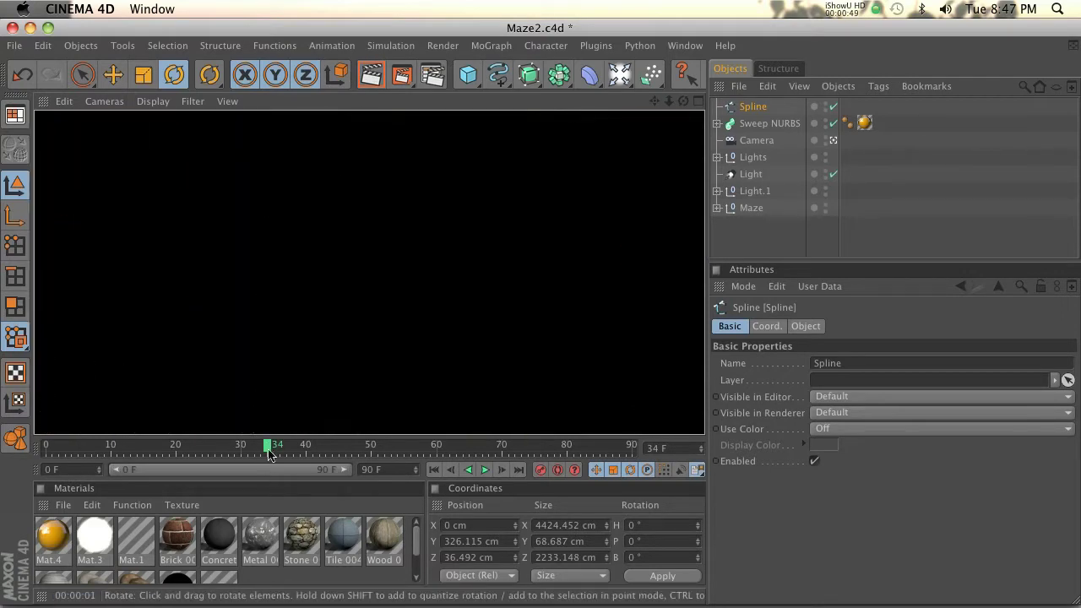
{"action": "left_click_drag", "start_coordinate": [267, 447], "coordinate": [345, 455]}
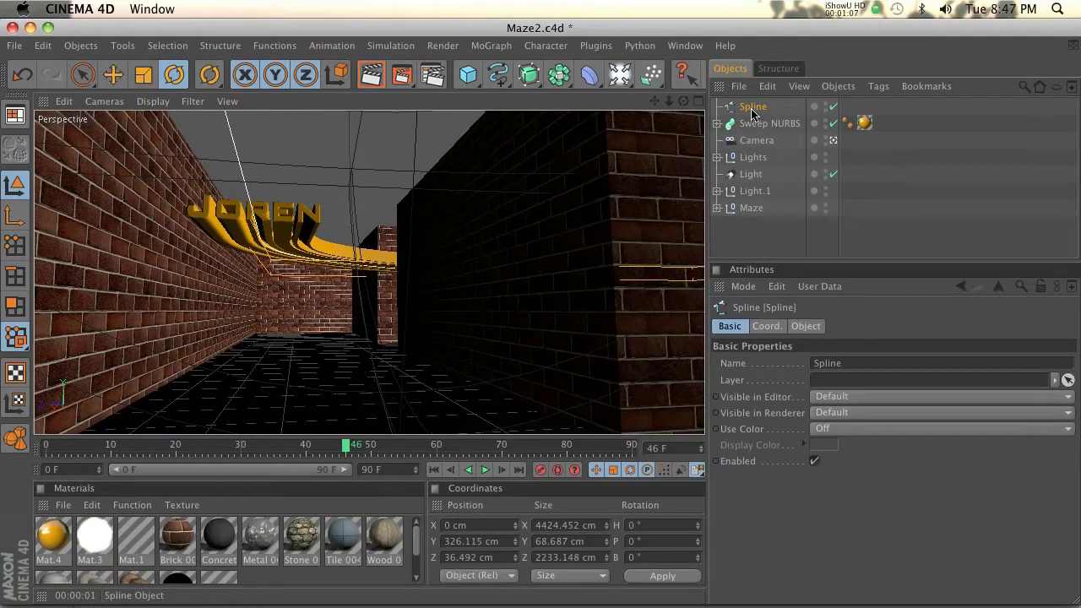
Add a new light object to the scene and set its type to Spot
{"action": "left_click", "coordinate": [619, 77]}
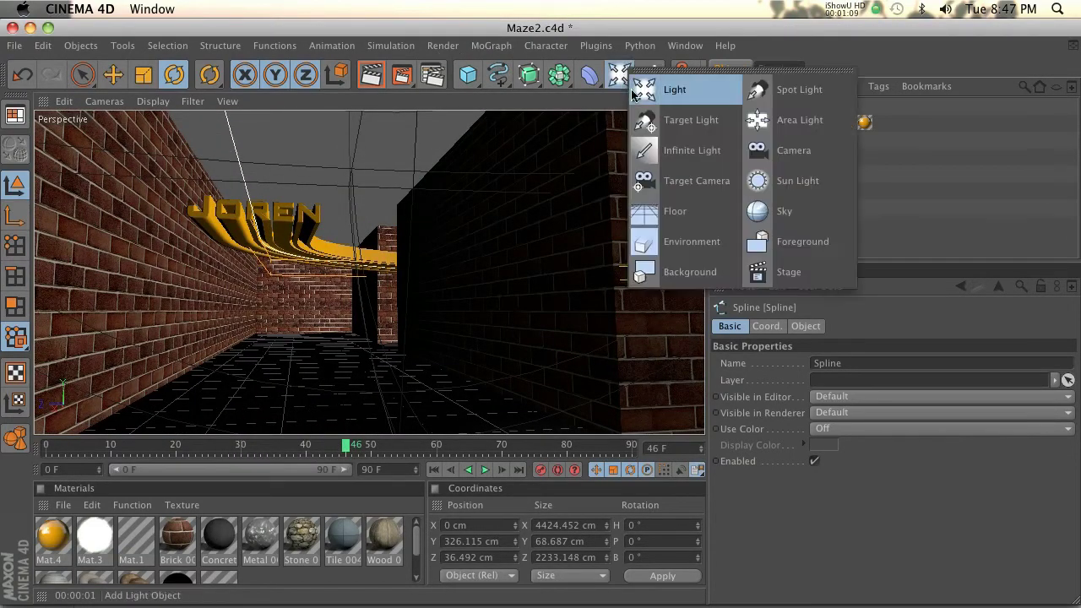
{"action": "left_click", "coordinate": [650, 88]}
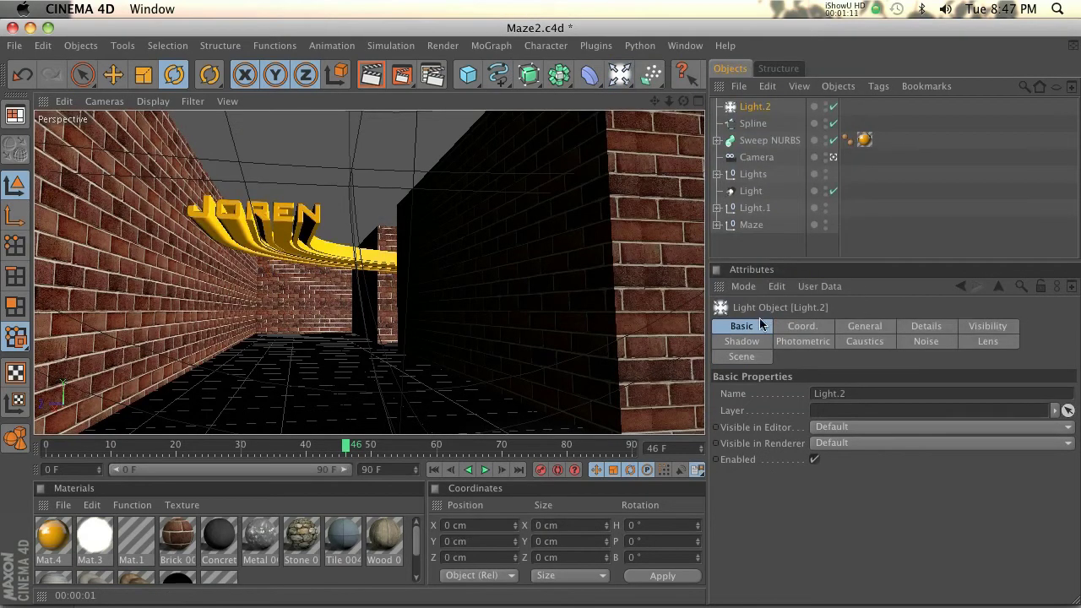
{"action": "left_click", "coordinate": [809, 331]}
{"action": "left_click", "coordinate": [857, 331]}
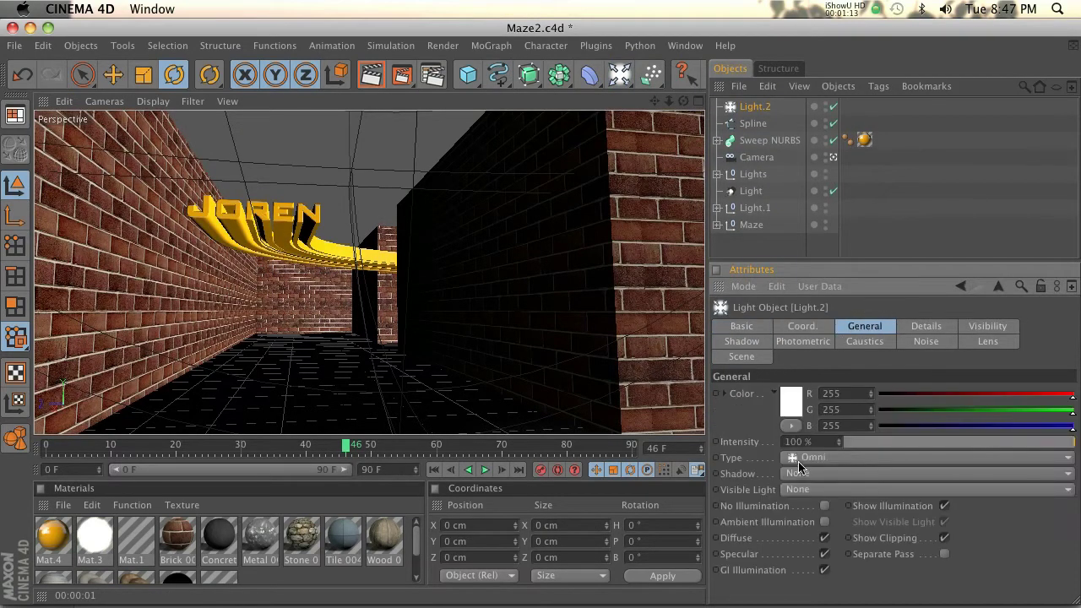
{"action": "left_click", "coordinate": [798, 460]}
{"action": "left_click", "coordinate": [828, 331]}
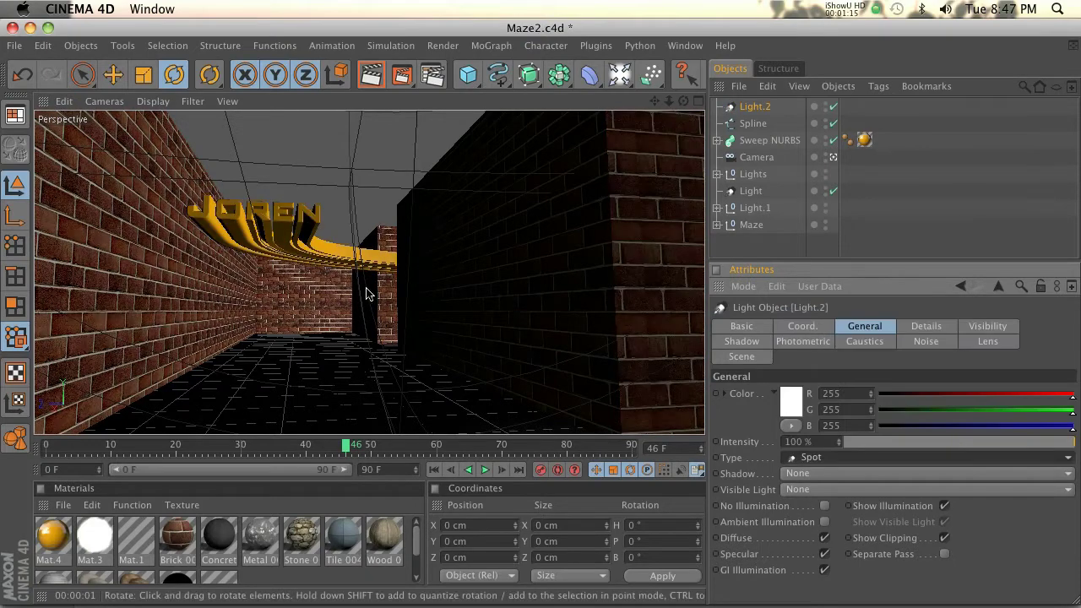
Leave the camera view and move the new spot light to about Z 1410 cm in the maze
{"action": "left_click", "coordinate": [834, 157]}
{"action": "scroll", "coordinate": [451, 230], "scroll_direction": "down", "scroll_amount": 2}
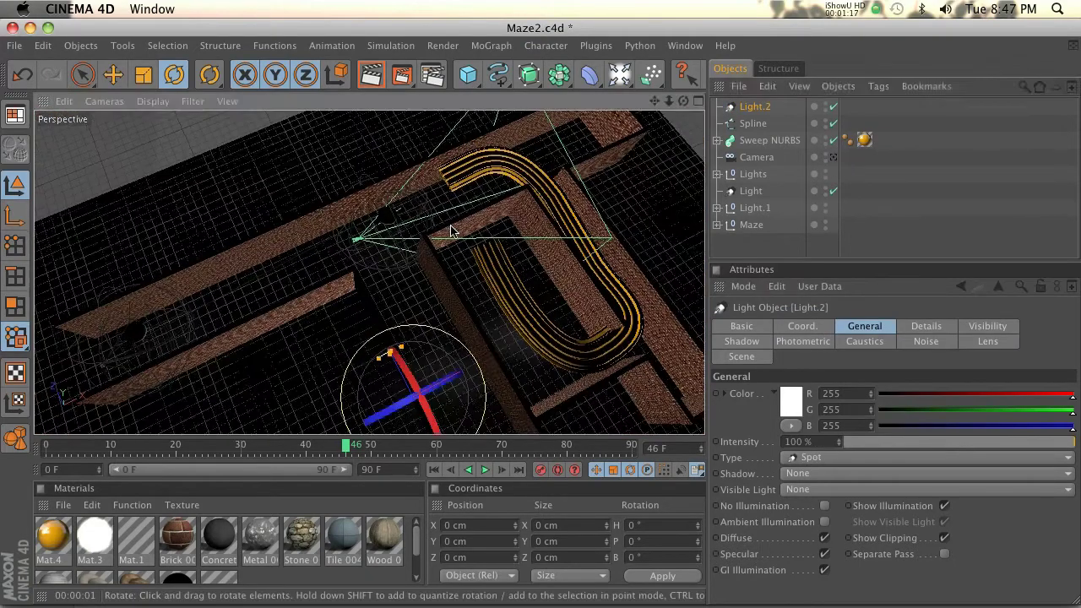
{"action": "scroll", "coordinate": [431, 277], "scroll_direction": "up", "scroll_amount": 3}
{"action": "key", "text": "e"}
{"action": "left_click_drag", "start_coordinate": [402, 381], "coordinate": [329, 251]}
{"action": "key", "text": "r"}
Add an Align To Spline tag to Light.2 and assign the copied Spline as its spline path
{"action": "right_click", "coordinate": [758, 110]}
{"action": "mouse_move", "coordinate": [819, 113]}
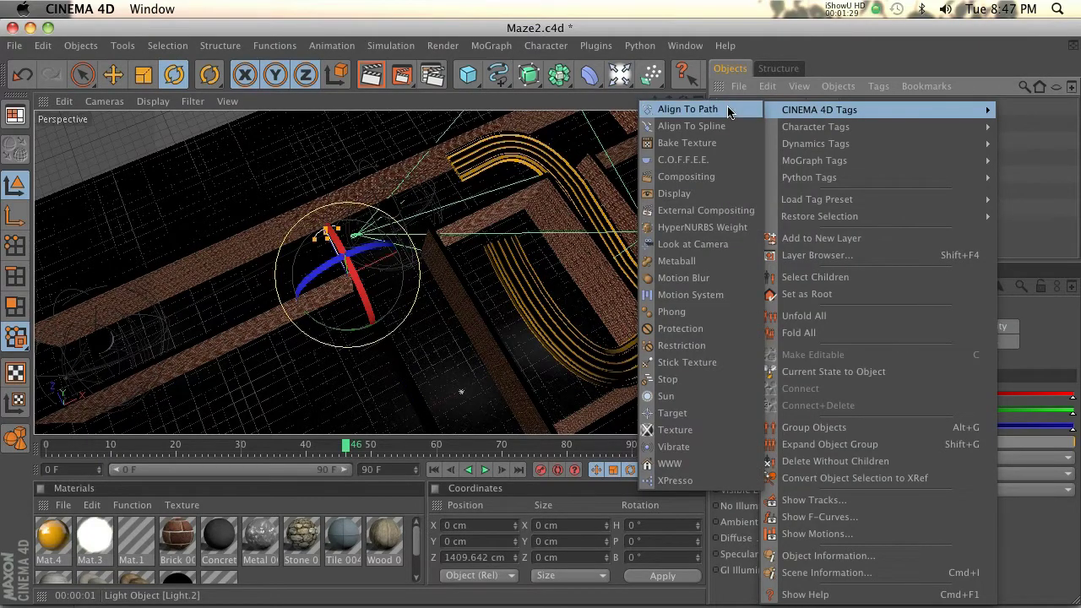
{"action": "left_click", "coordinate": [692, 125]}
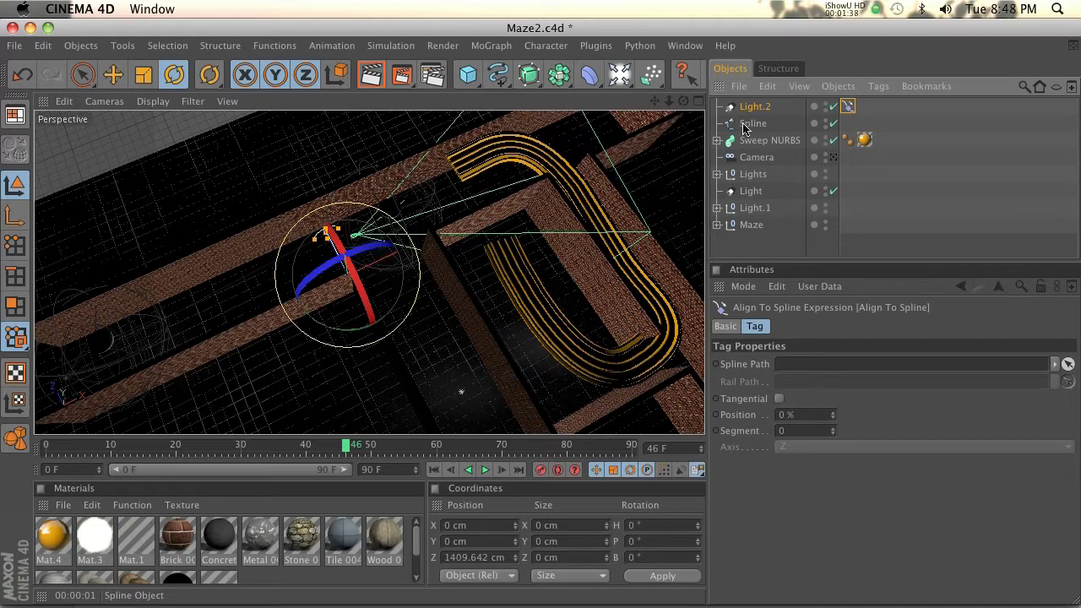
{"action": "left_click_drag", "start_coordinate": [743, 127], "coordinate": [832, 286]}
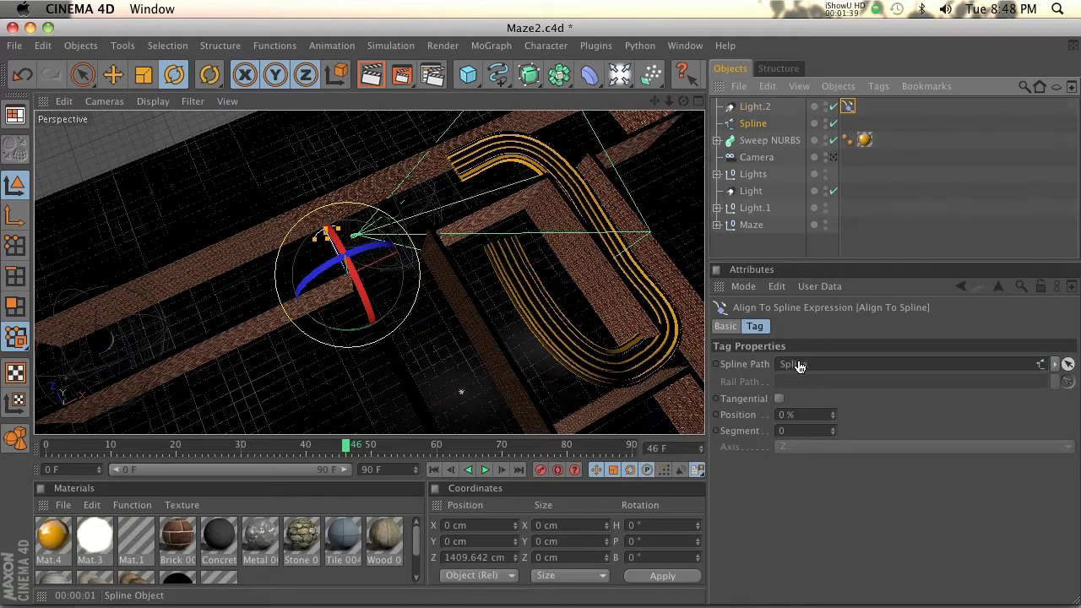
{"action": "left_click_drag", "start_coordinate": [796, 368], "coordinate": [797, 368]}
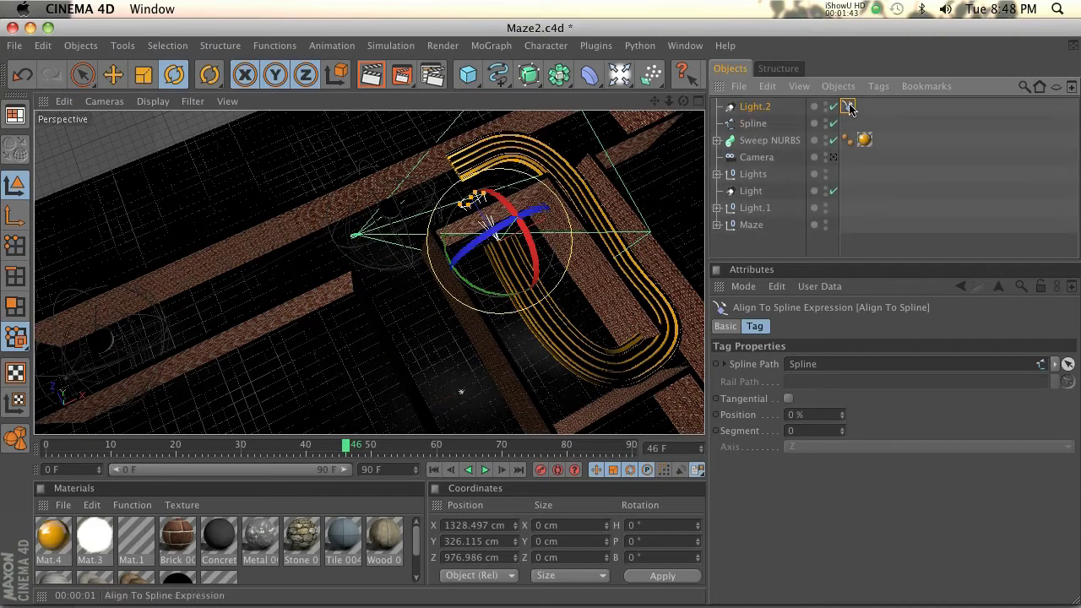
Enable Tangential on the light's Align To Spline tag and set its position along the path to 43 %
{"action": "left_click_drag", "start_coordinate": [838, 417], "coordinate": [840, 417]}
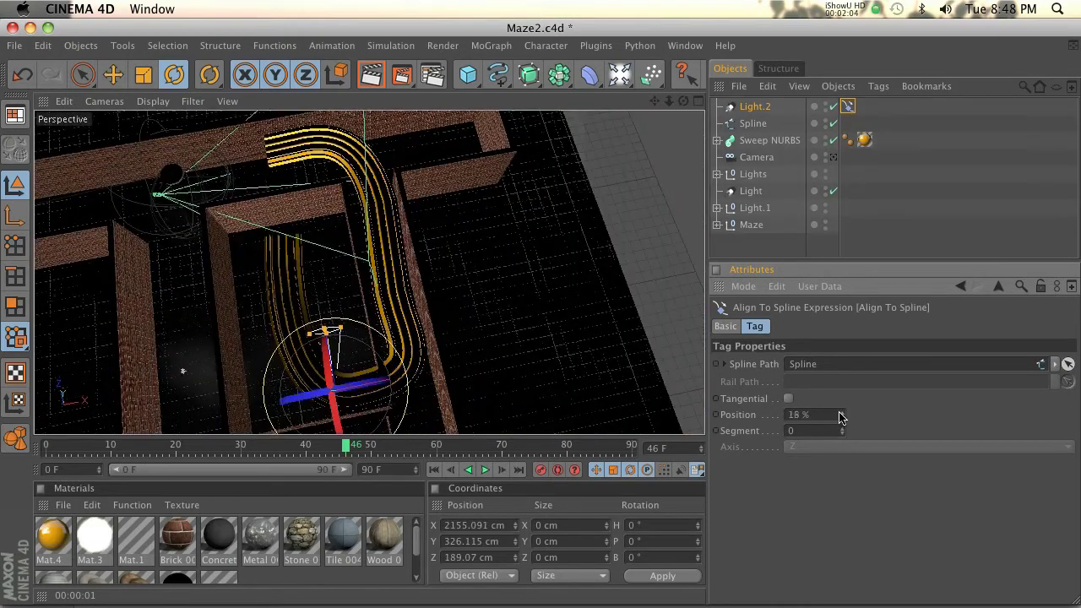
{"action": "left_click_drag", "start_coordinate": [840, 416], "coordinate": [841, 417]}
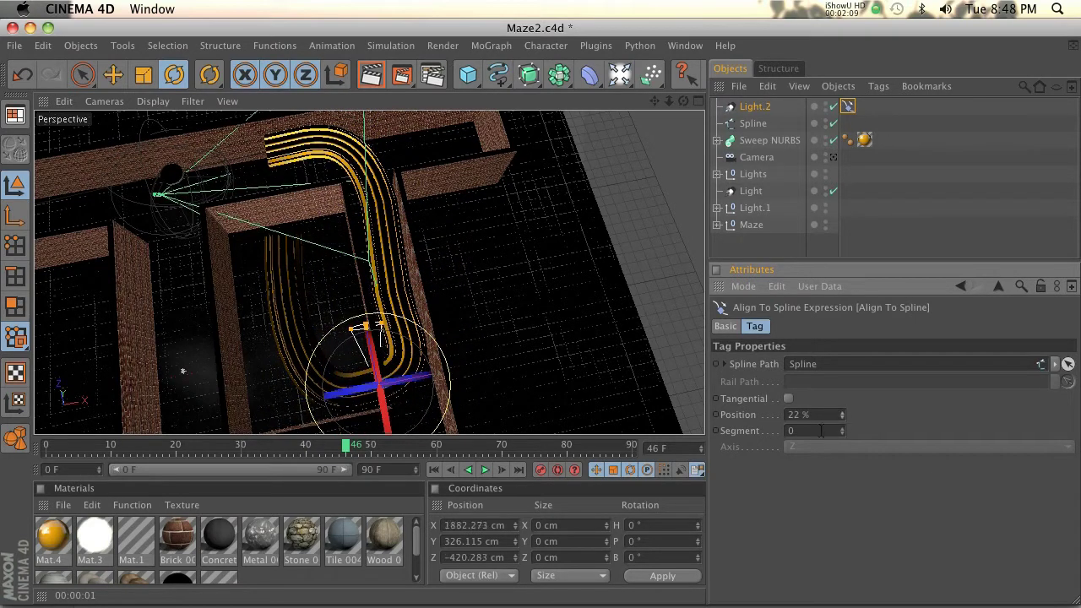
{"action": "left_click", "coordinate": [788, 398]}
{"action": "left_click_drag", "start_coordinate": [840, 417], "coordinate": [842, 424]}
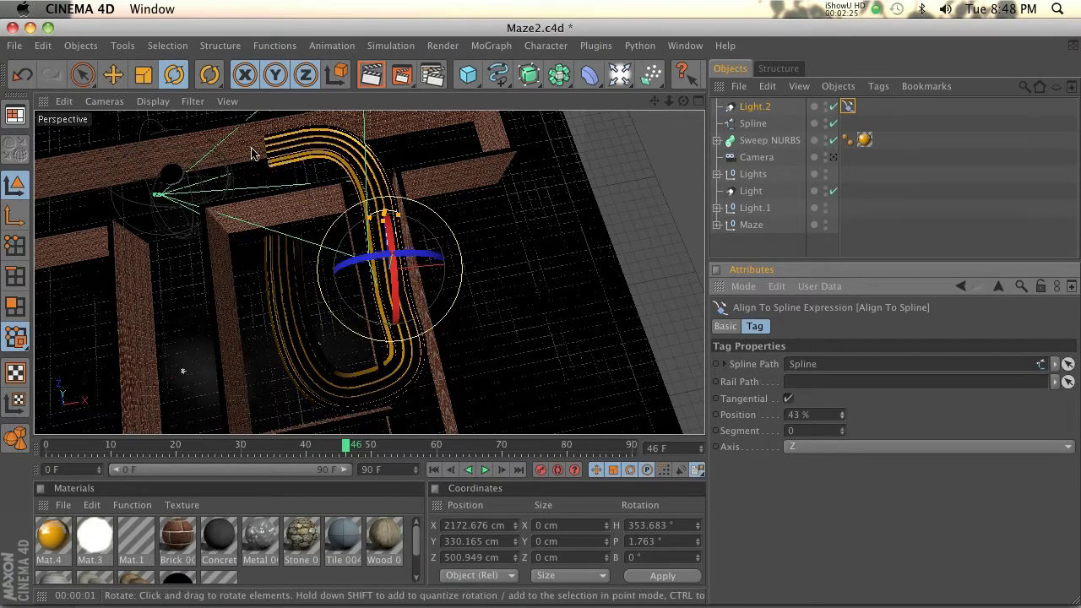
Rotate Light.2 to a bank of about 34.4° and try to move it away from the spline
{"action": "left_click", "coordinate": [900, 193]}
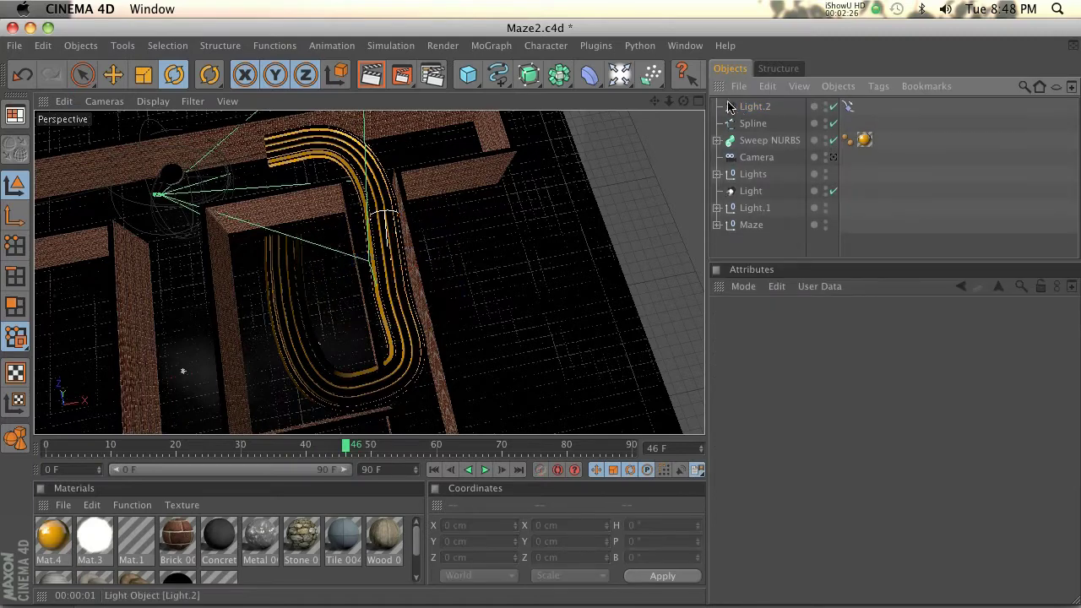
{"action": "left_click", "coordinate": [730, 106]}
{"action": "key", "text": "r"}
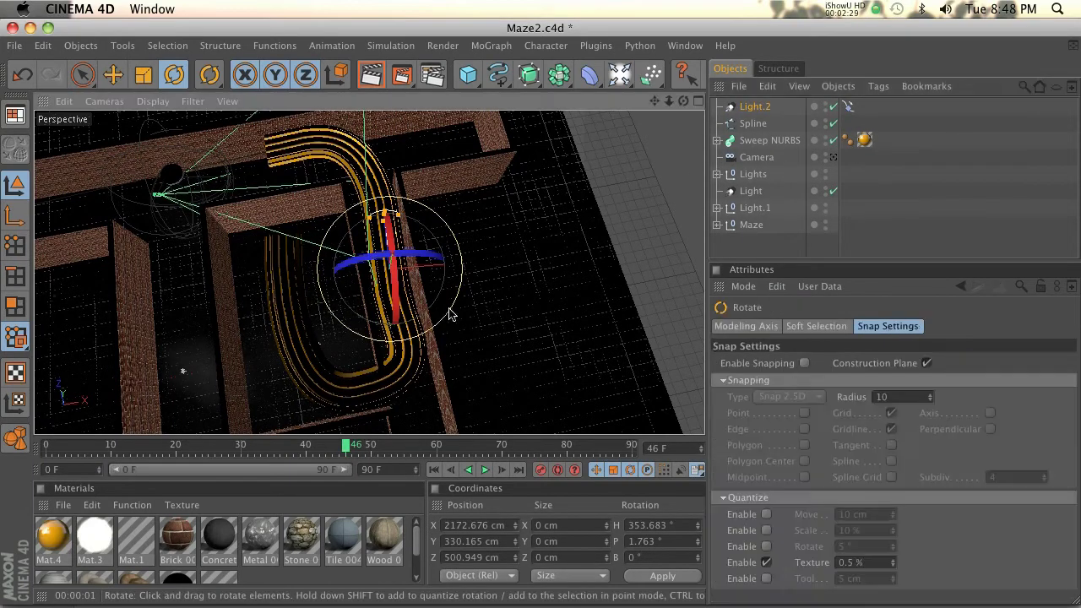
{"action": "left_click_drag", "start_coordinate": [415, 323], "coordinate": [328, 240]}
{"action": "key", "text": "t"}
{"action": "key", "text": "e"}
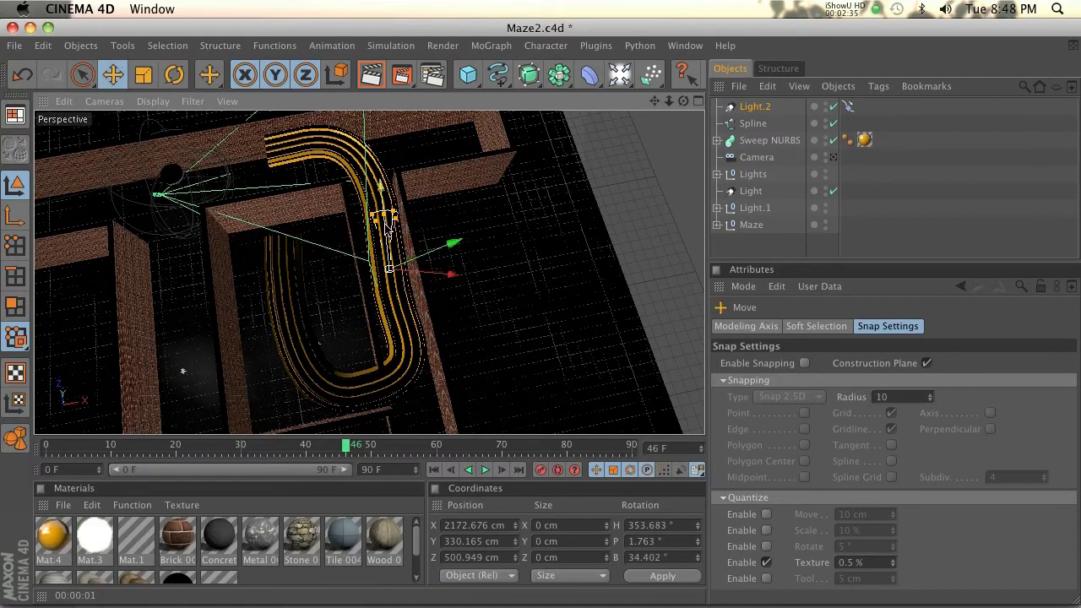
{"action": "left_click", "coordinate": [427, 263]}
{"action": "left_click_drag", "start_coordinate": [437, 251], "coordinate": [436, 251]}
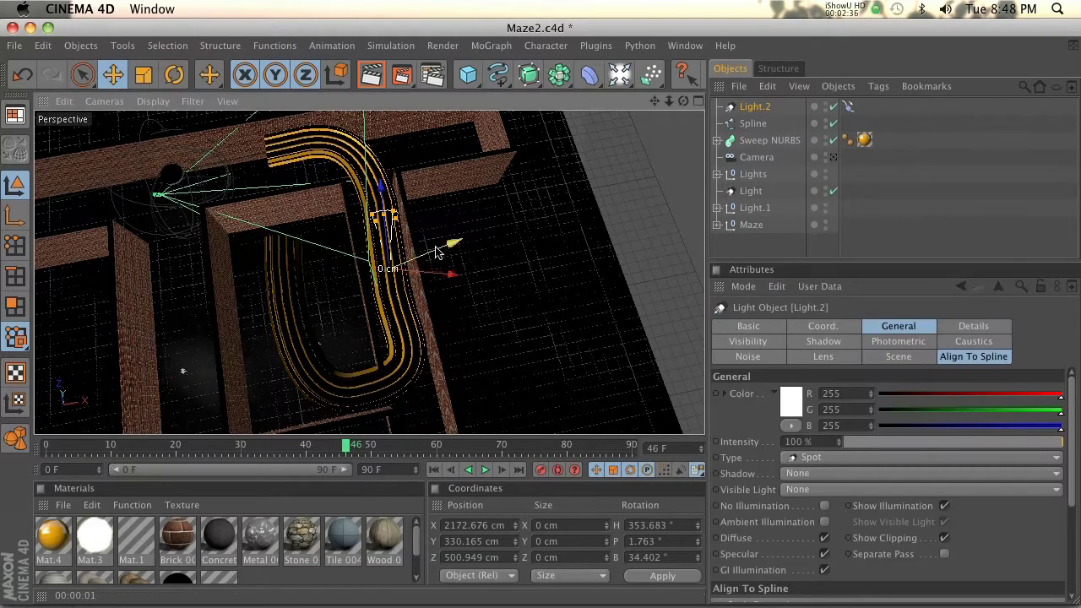
{"action": "left_click", "coordinate": [902, 130]}
{"action": "left_click", "coordinate": [756, 108]}
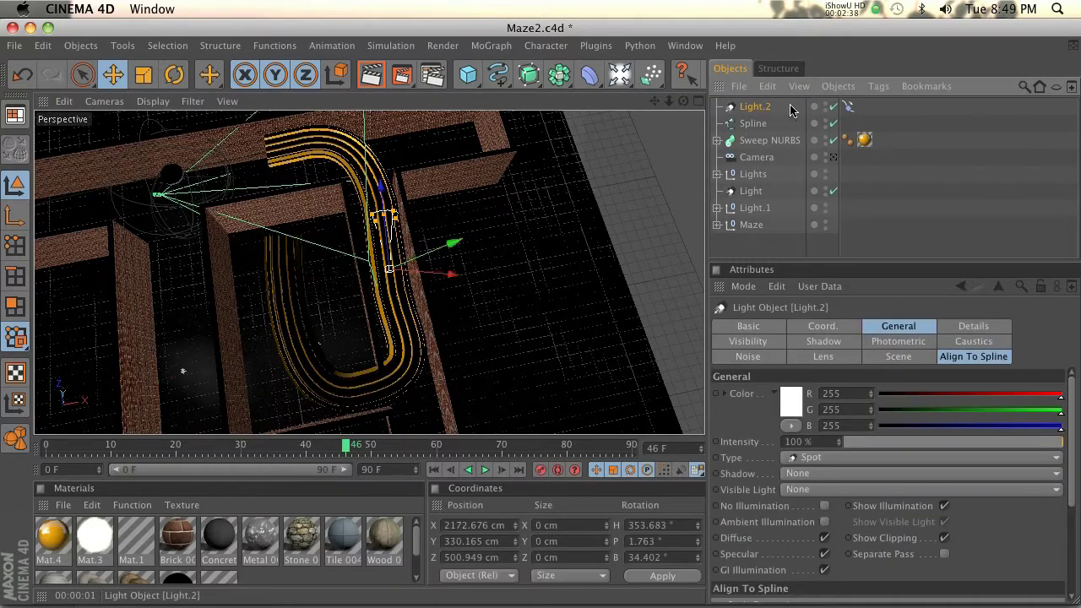
{"action": "left_click", "coordinate": [847, 107]}
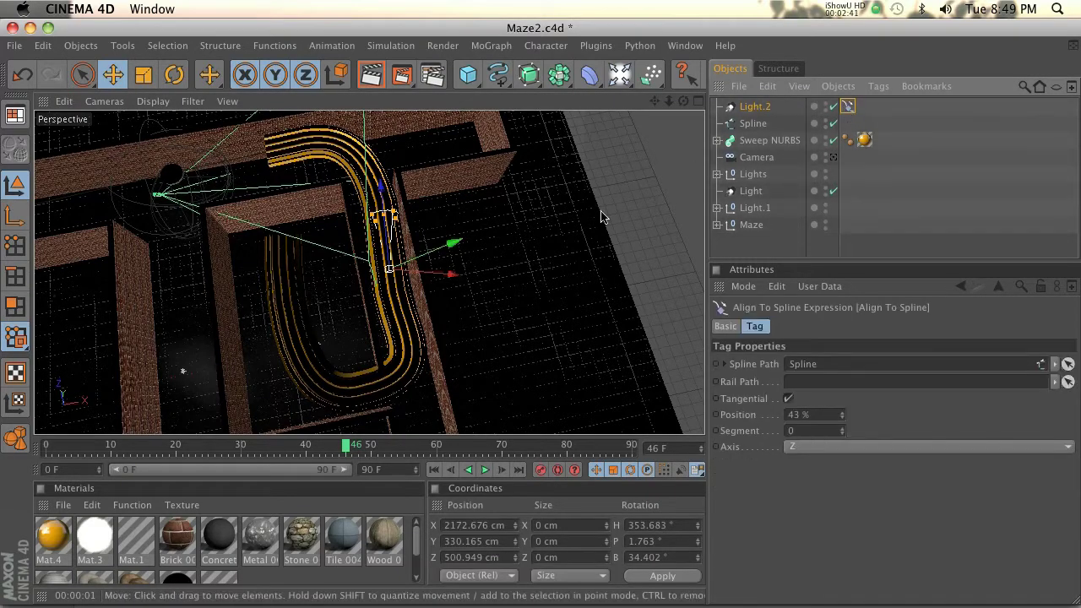
{"action": "left_click_drag", "start_coordinate": [507, 314], "coordinate": [641, 279], "text": "alt"}
{"action": "left_click", "coordinate": [751, 110]}
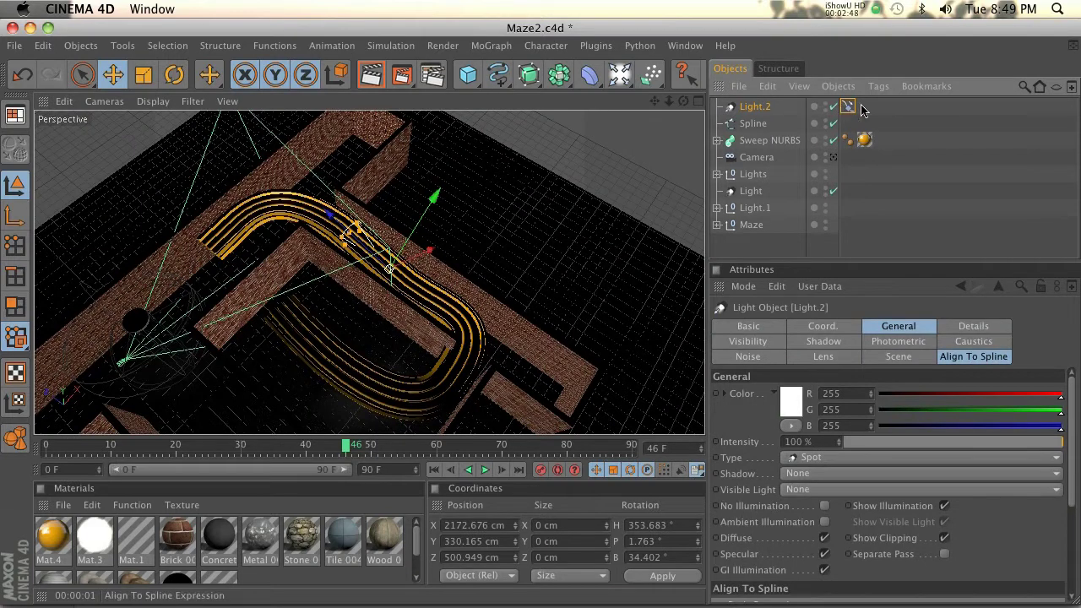
{"action": "left_click", "coordinate": [845, 109]}
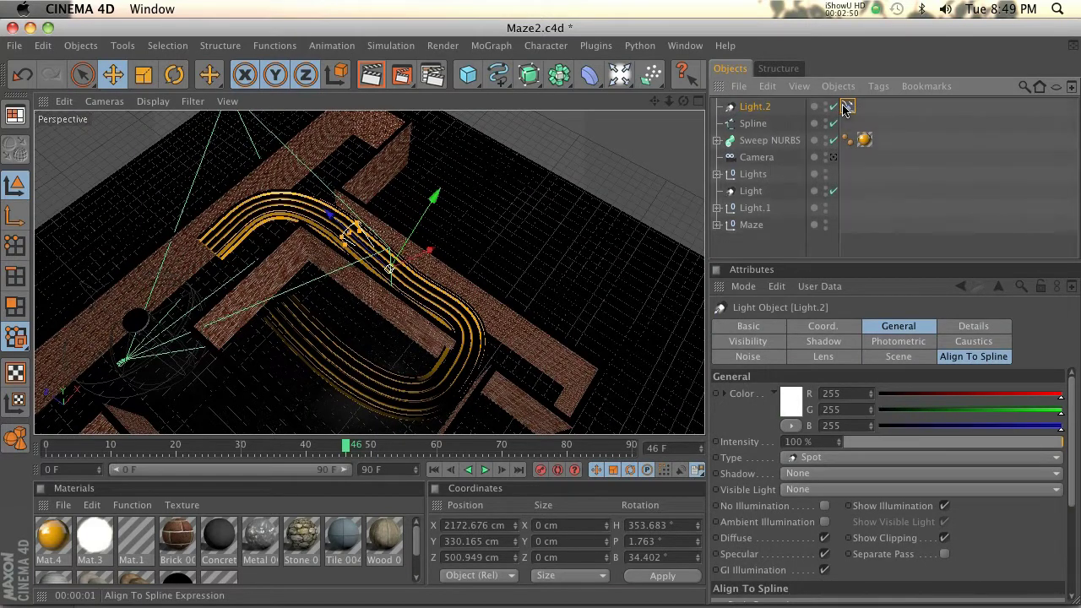
Group Light.2 under a new null object and expand the group in the hierarchy
{"action": "left_click", "coordinate": [755, 109]}
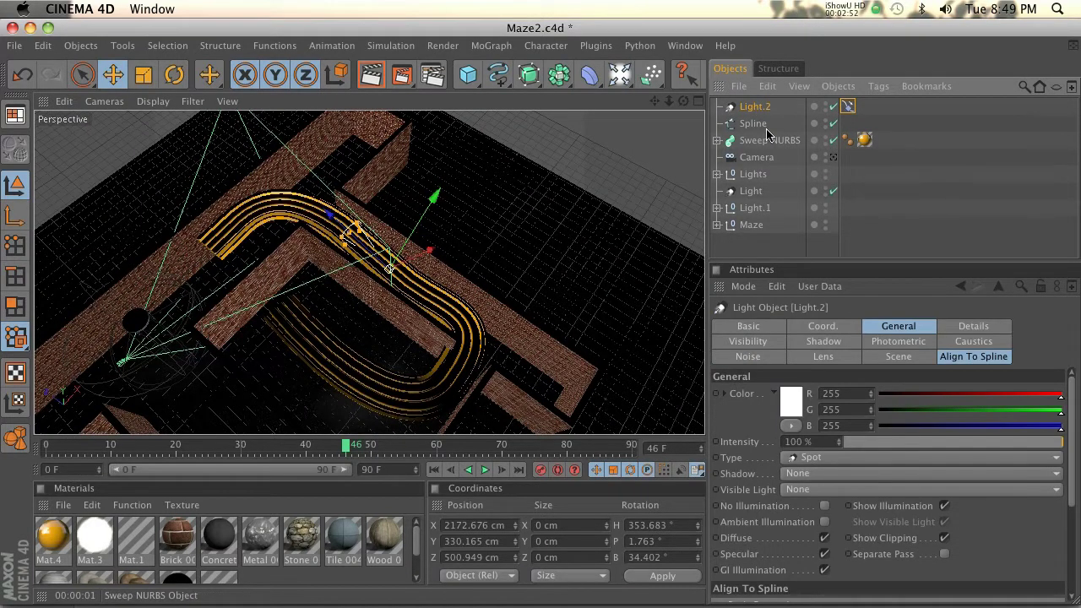
{"action": "key", "text": "alt+g"}
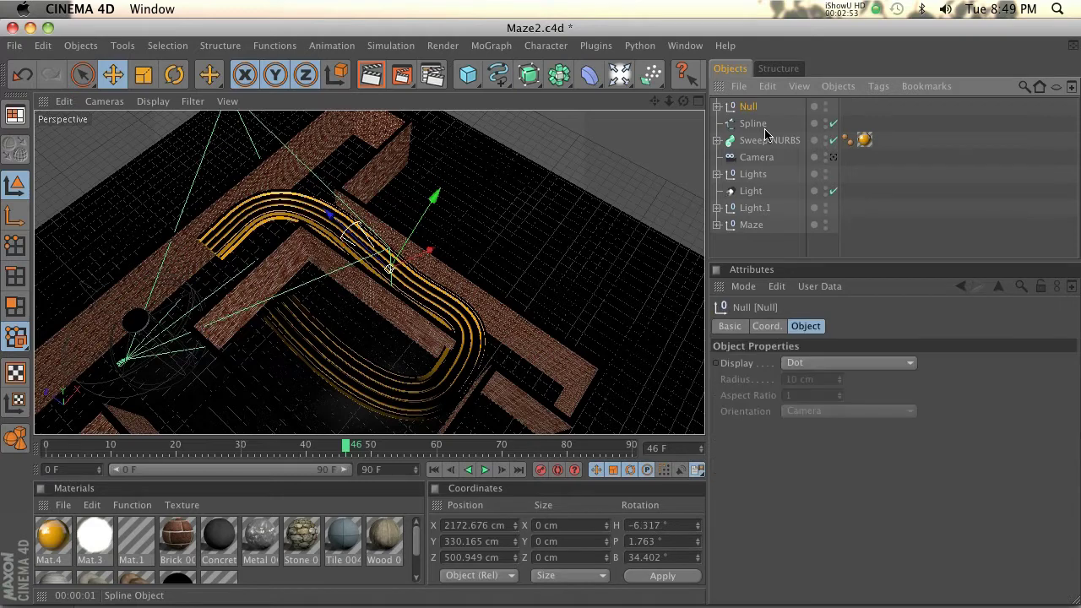
{"action": "left_click", "coordinate": [717, 107]}
{"action": "left_click", "coordinate": [759, 124]}
{"action": "left_click", "coordinate": [748, 107]}
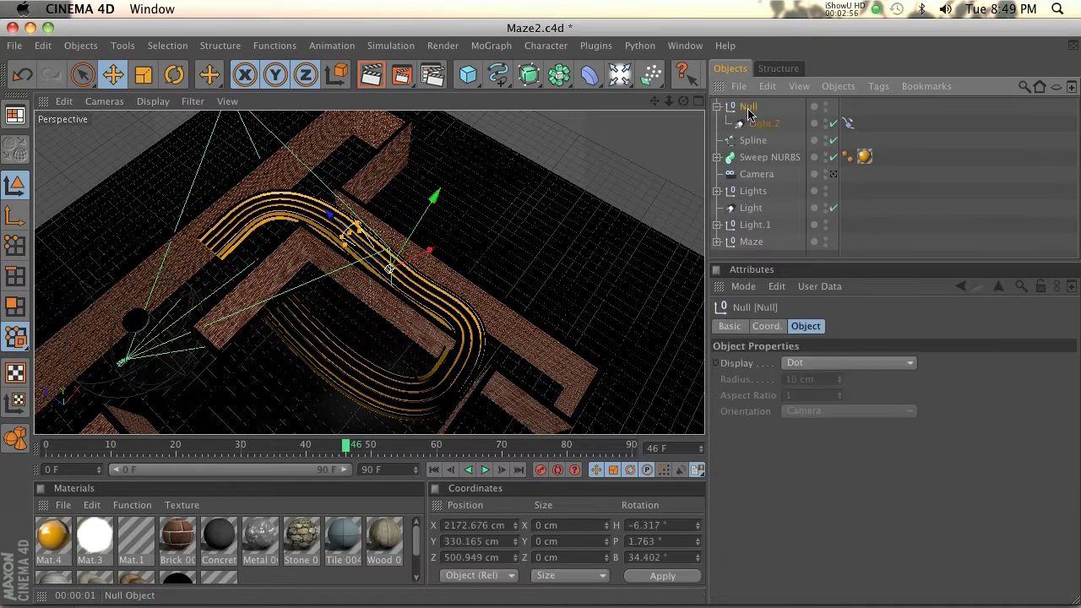
Try rotating the null, and transfer the Align To Spline tag from Light.2 to its parent null
{"action": "key", "text": "r"}
{"action": "left_click_drag", "start_coordinate": [380, 315], "coordinate": [580, 325]}
{"action": "left_click", "coordinate": [848, 123]}
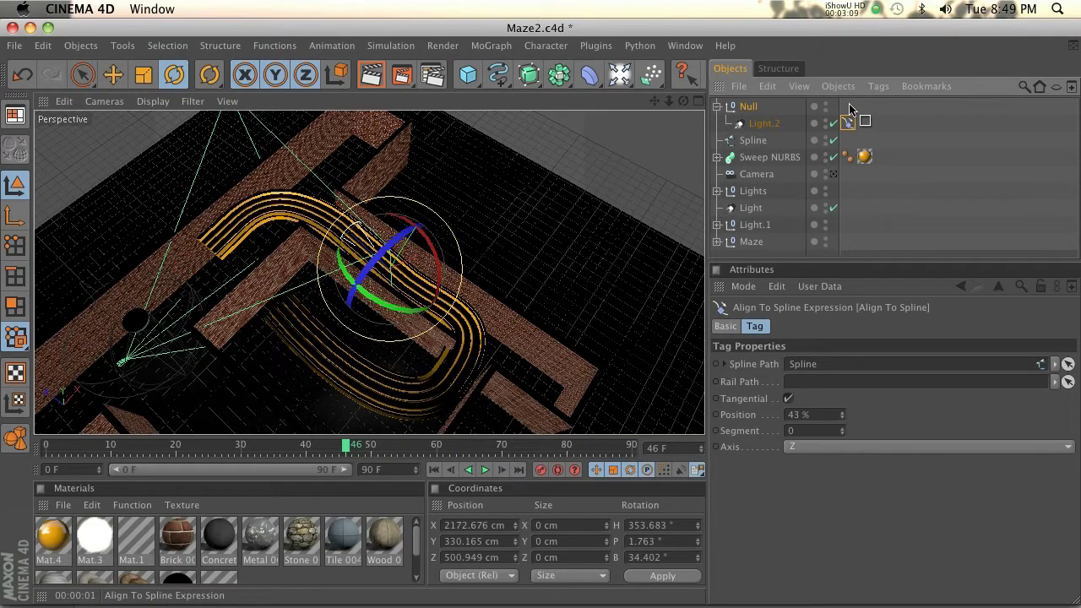
Rotate Light.2 inside the null to a heading of about -151° along the spline path
{"action": "left_click", "coordinate": [763, 126]}
{"action": "right_click_drag", "start_coordinate": [438, 261], "coordinate": [549, 262], "text": "alt"}
{"action": "left_click_drag", "start_coordinate": [437, 263], "coordinate": [316, 111]}
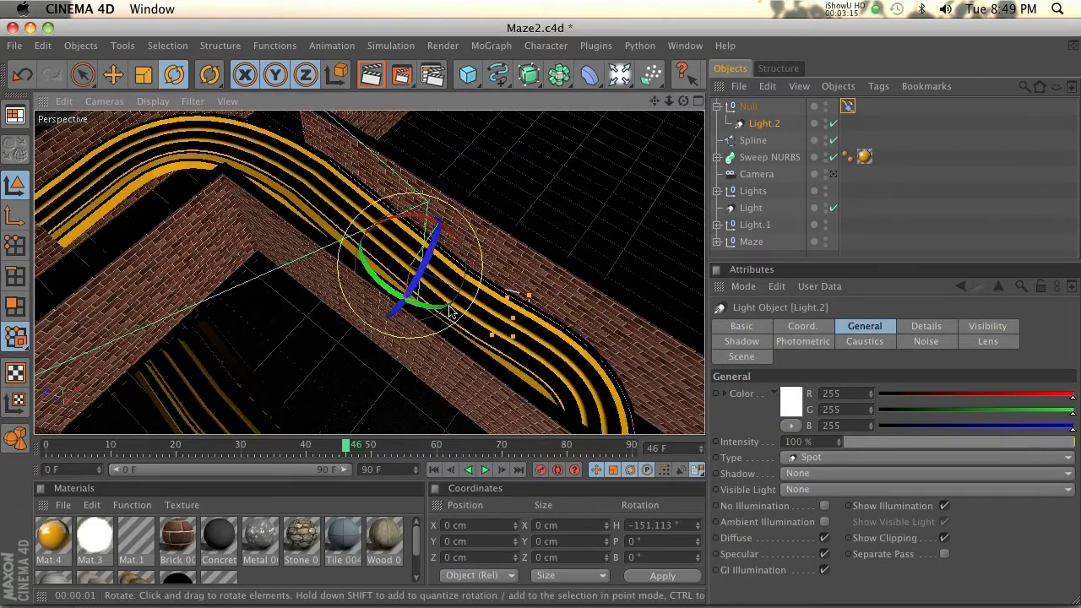
Rotate Light.2 inside the null to a heading of about -182°, pitch of about 8.3° and bank of about 4.9°
{"action": "left_click_drag", "start_coordinate": [439, 309], "coordinate": [495, 362]}
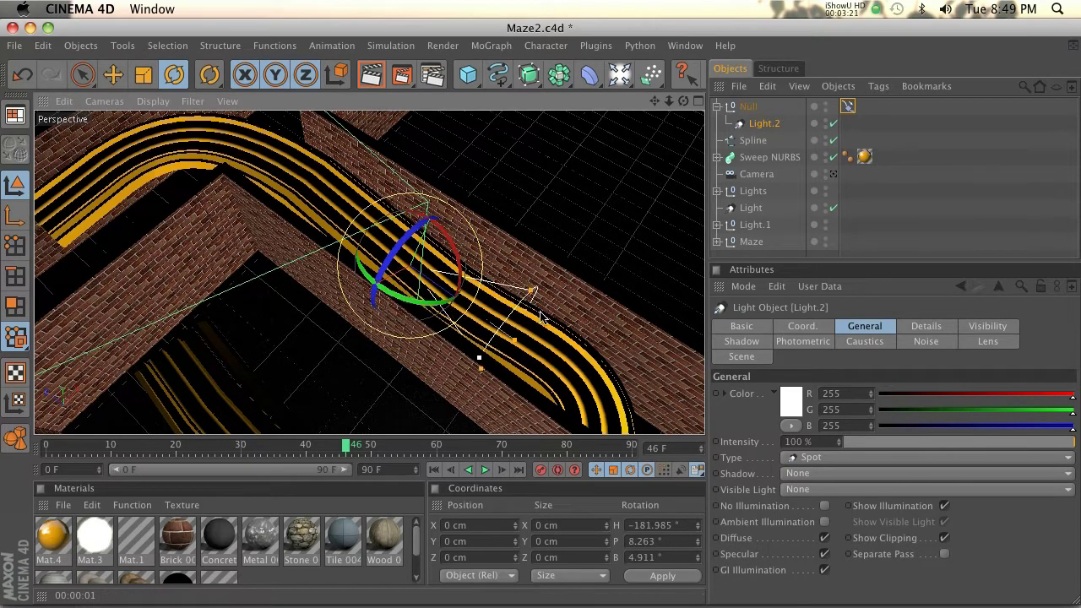
{"action": "left_click_drag", "start_coordinate": [540, 317], "coordinate": [501, 361]}
{"action": "scroll", "coordinate": [591, 266], "scroll_direction": "down", "scroll_amount": 3}
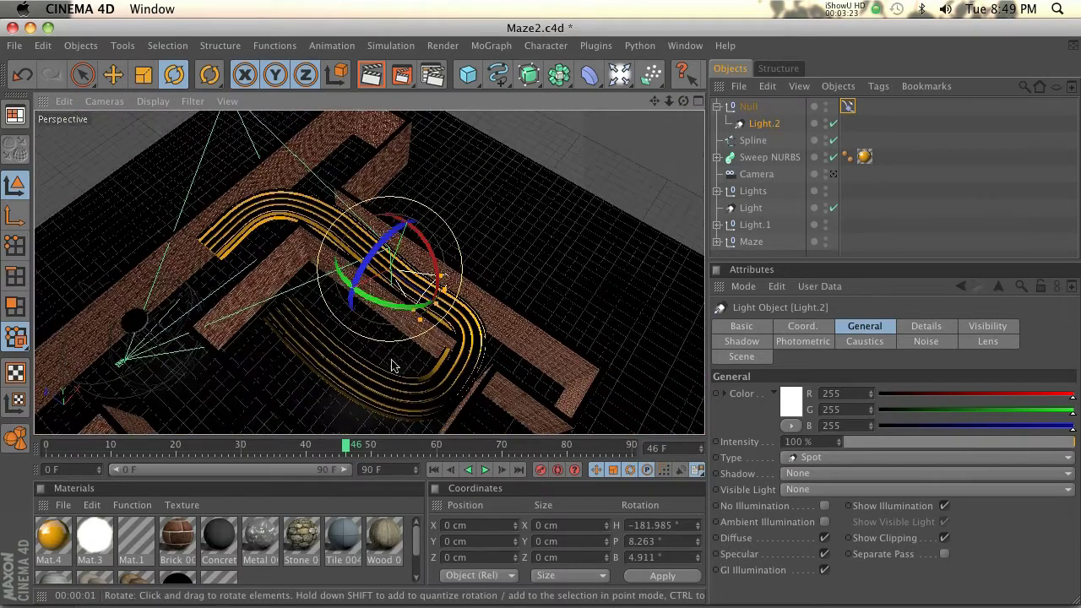
At frame 0, set the null's Align To Spline position to 23% and keyframe it
{"action": "left_click_drag", "start_coordinate": [124, 449], "coordinate": [2, 451]}
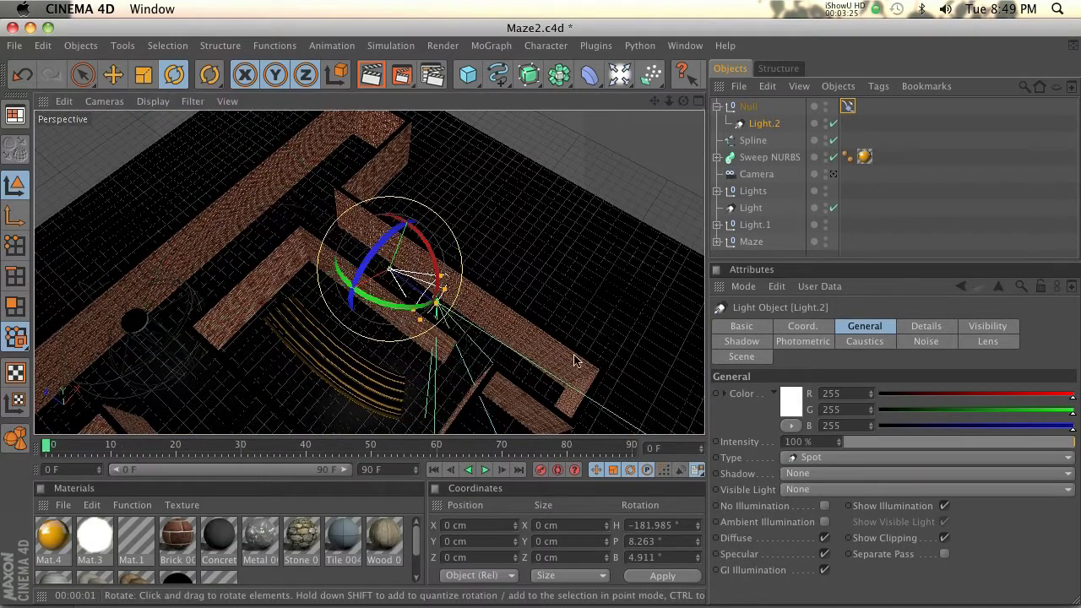
{"action": "left_click", "coordinate": [847, 107]}
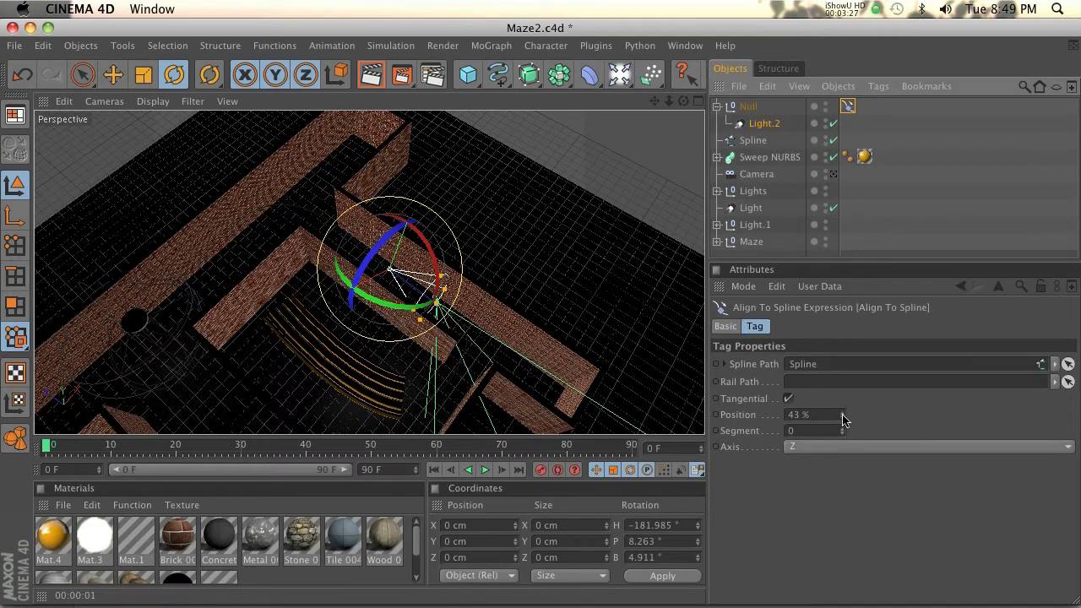
{"action": "left_click_drag", "start_coordinate": [842, 420], "coordinate": [842, 418]}
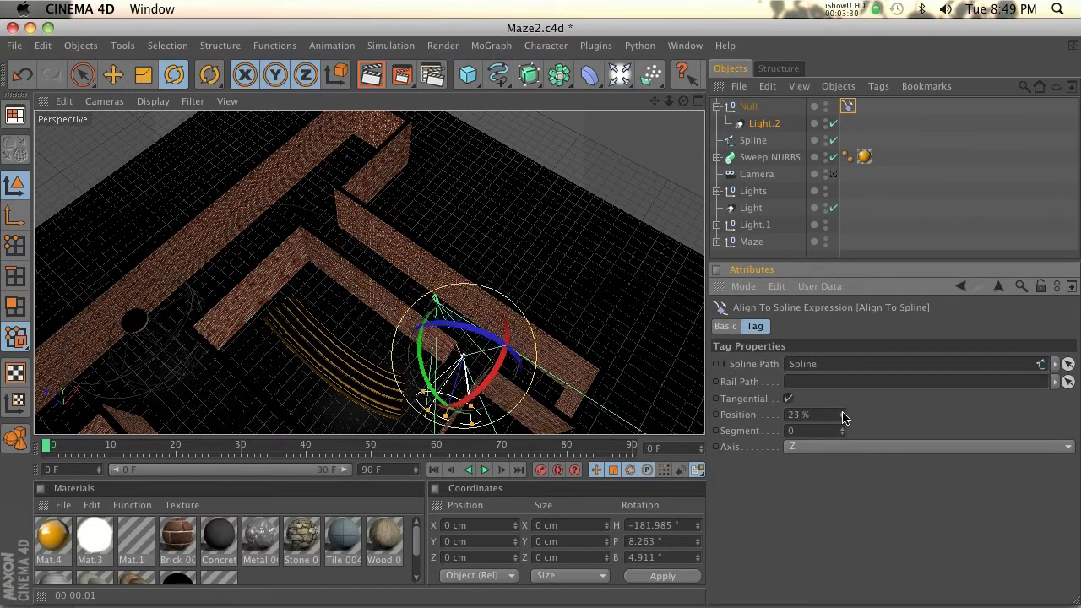
{"action": "left_click", "coordinate": [714, 414], "text": "ctrl"}
At frame 90, set the null's Align To Spline position to 100% and keyframe it
{"action": "left_click_drag", "start_coordinate": [326, 447], "coordinate": [601, 447]}
{"action": "left_click_drag", "start_coordinate": [655, 102], "coordinate": [541, 312]}
{"action": "scroll", "coordinate": [349, 256], "scroll_direction": "down", "scroll_amount": 2}
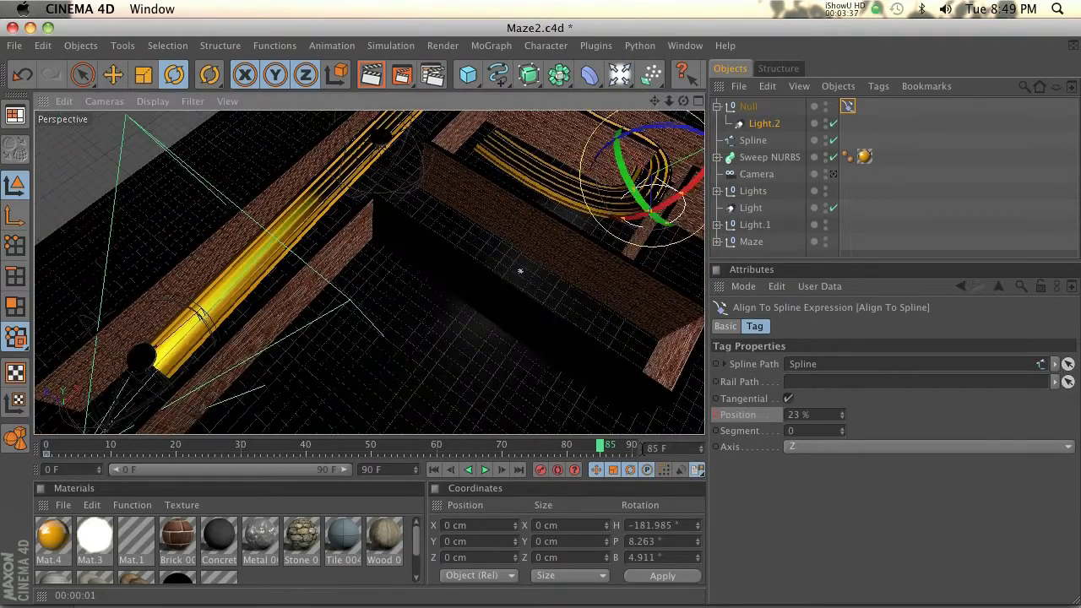
{"action": "left_click_drag", "start_coordinate": [599, 448], "coordinate": [635, 446]}
{"action": "left_click_drag", "start_coordinate": [840, 418], "coordinate": [842, 421]}
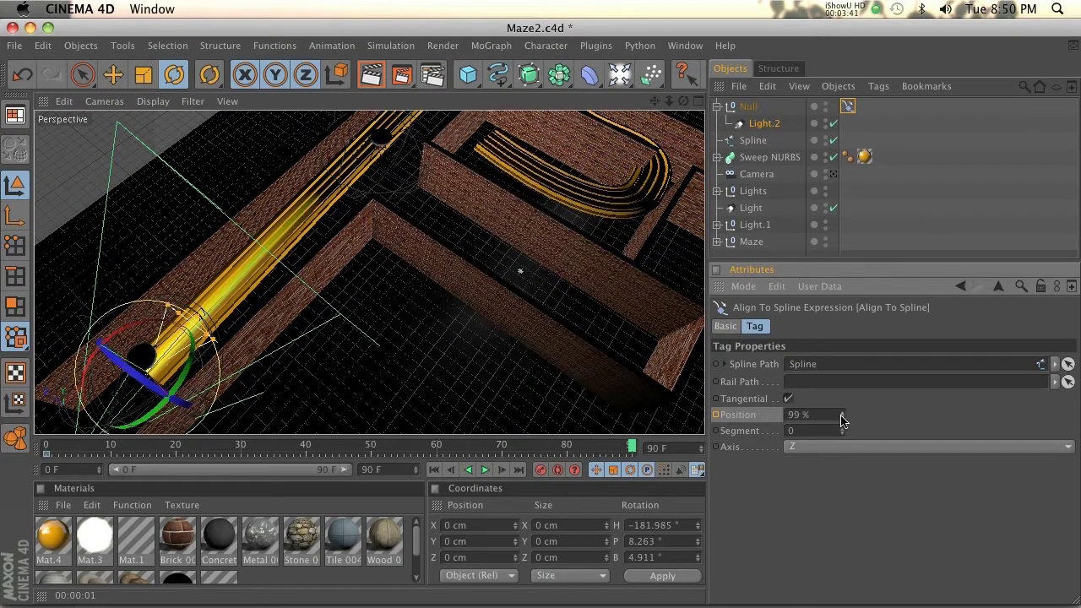
{"action": "left_click", "coordinate": [715, 415], "text": "ctrl"}
Render the camera view at frame 41 to check how the travelling light hits the text, and select Light.2
{"action": "left_click_drag", "start_coordinate": [632, 448], "coordinate": [312, 448]}
{"action": "left_click", "coordinate": [370, 75]}
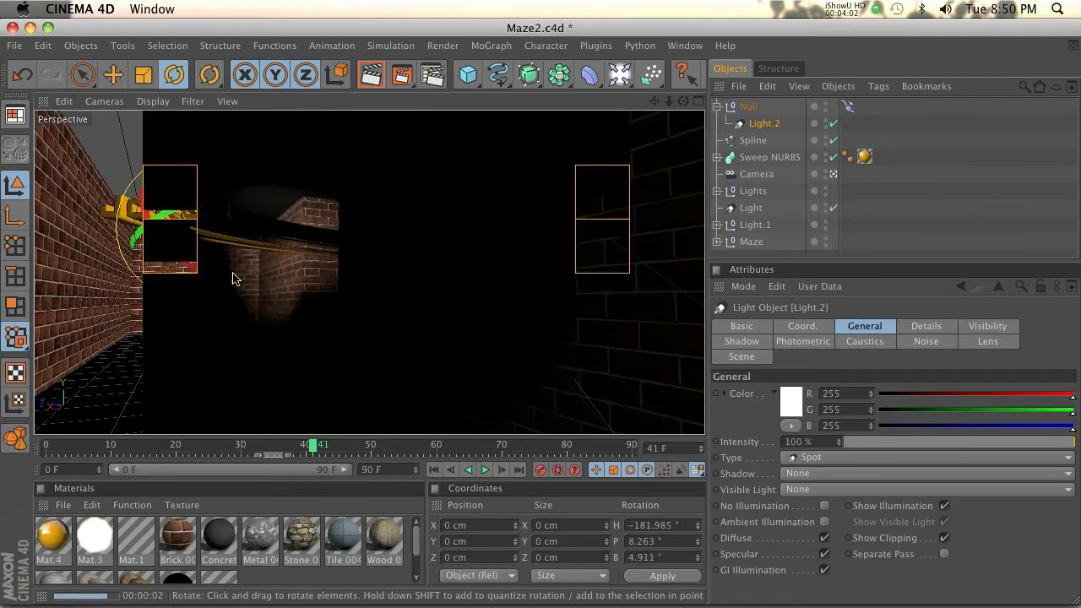
{"action": "left_click", "coordinate": [761, 124]}
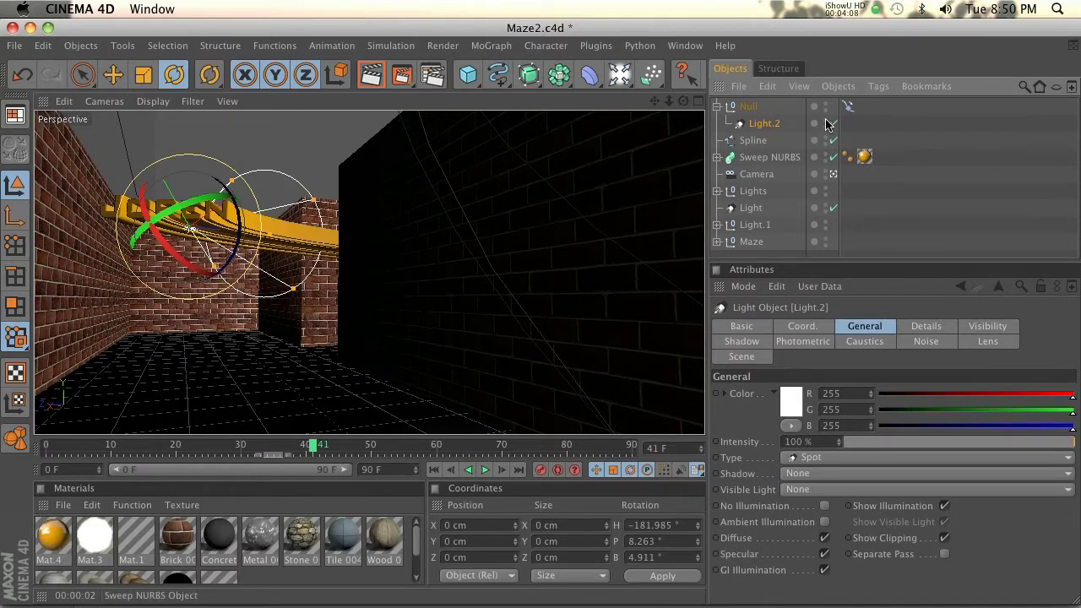
Try an Align To Spline position of 69.38% at frame 41 and render the view
{"action": "left_click", "coordinate": [847, 105]}
{"action": "left_click_drag", "start_coordinate": [845, 419], "coordinate": [785, 333]}
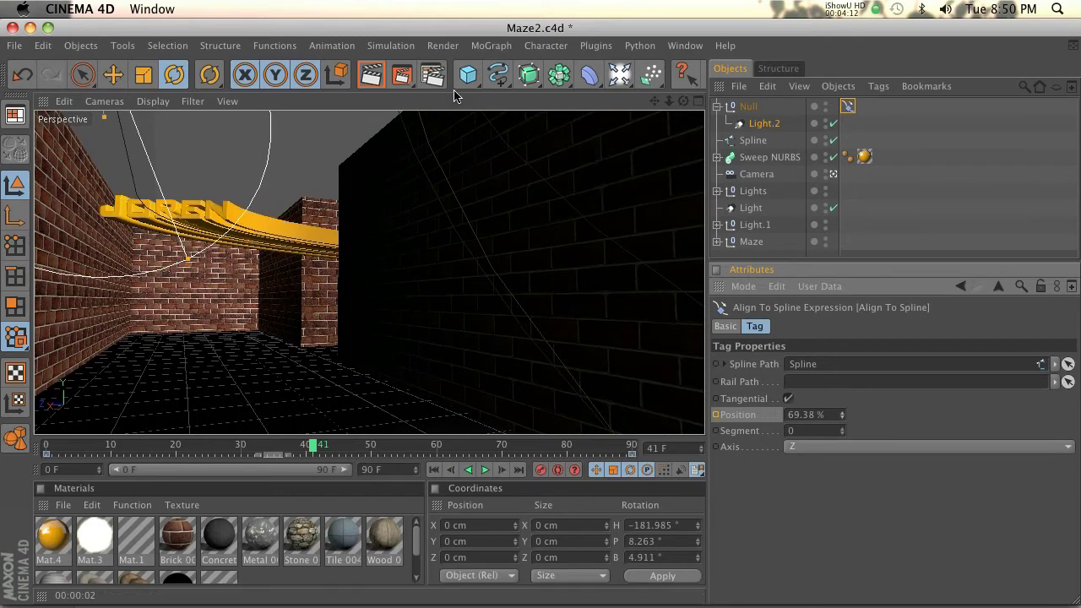
{"action": "left_click", "coordinate": [371, 76]}
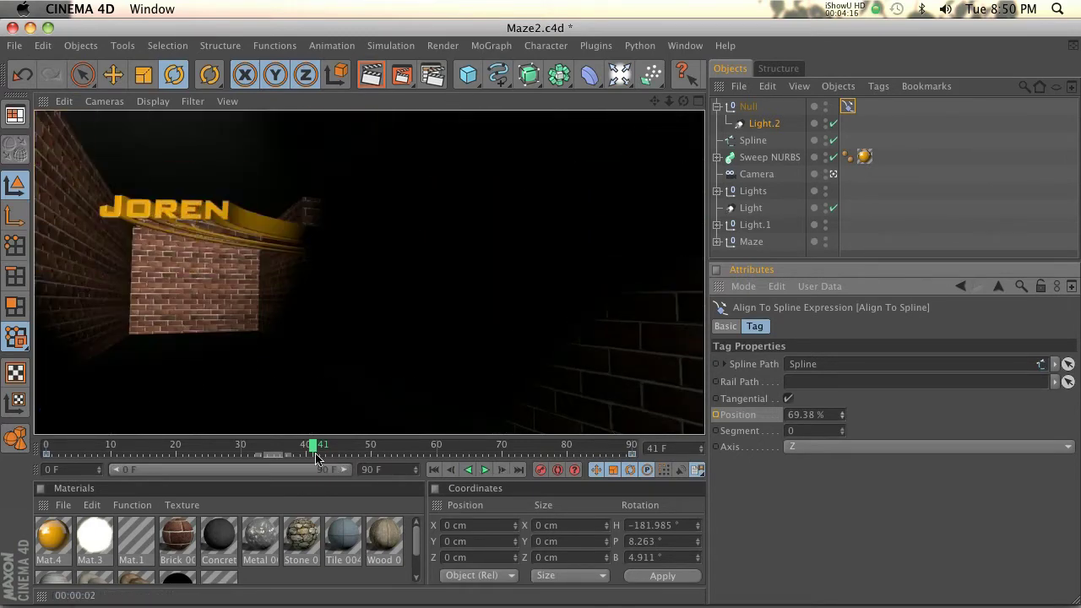
Go to frame 90 and try to raise the null's Align To Spline position beyond 100%
{"action": "left_click_drag", "start_coordinate": [305, 453], "coordinate": [633, 447]}
{"action": "key", "text": "e"}
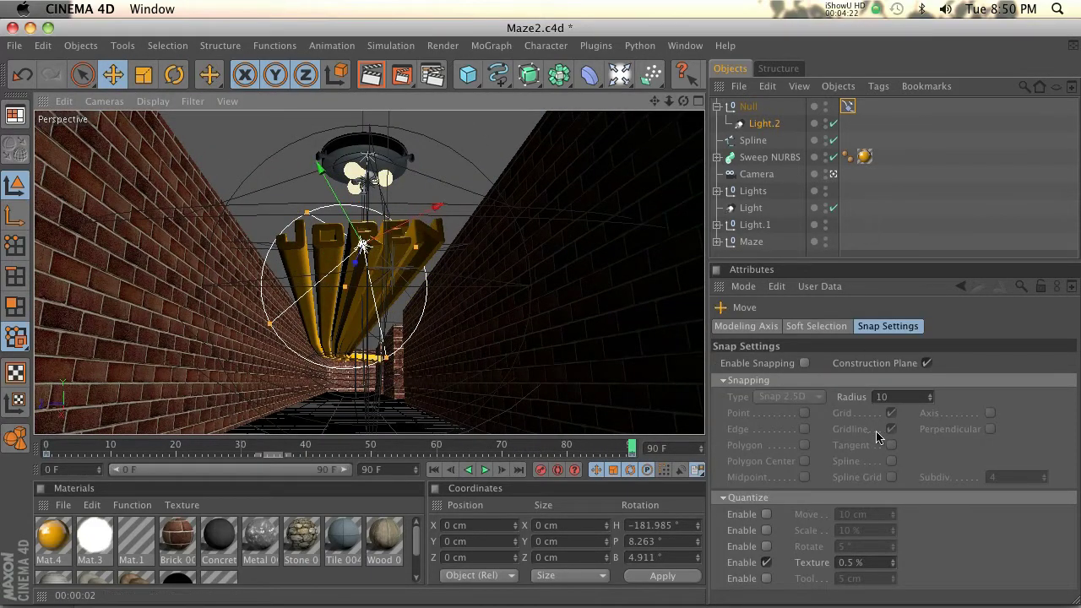
{"action": "left_click", "coordinate": [848, 107]}
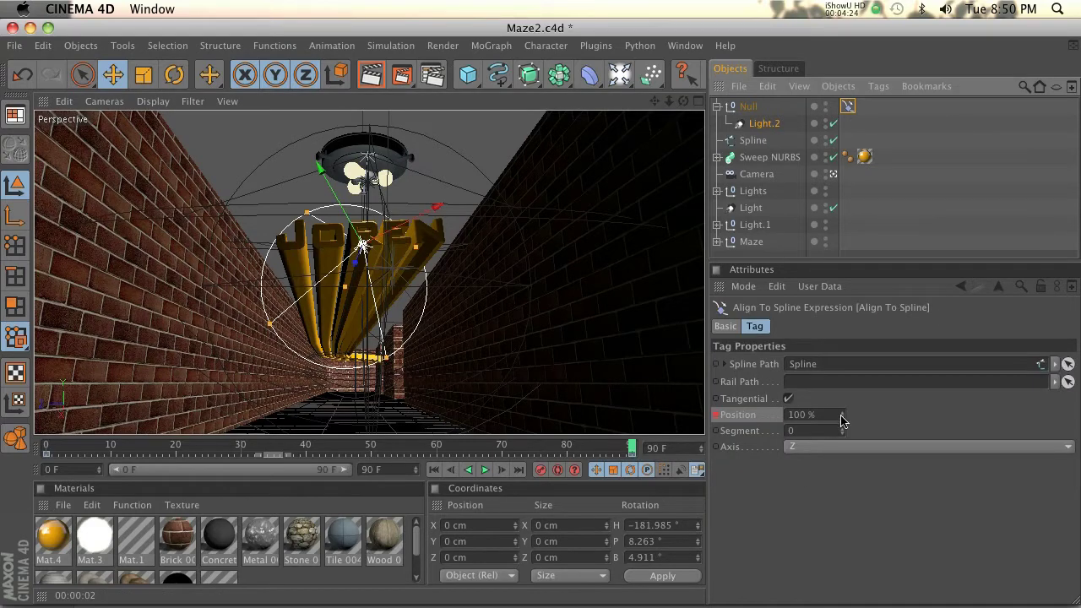
{"action": "left_click_drag", "start_coordinate": [841, 421], "coordinate": [841, 408]}
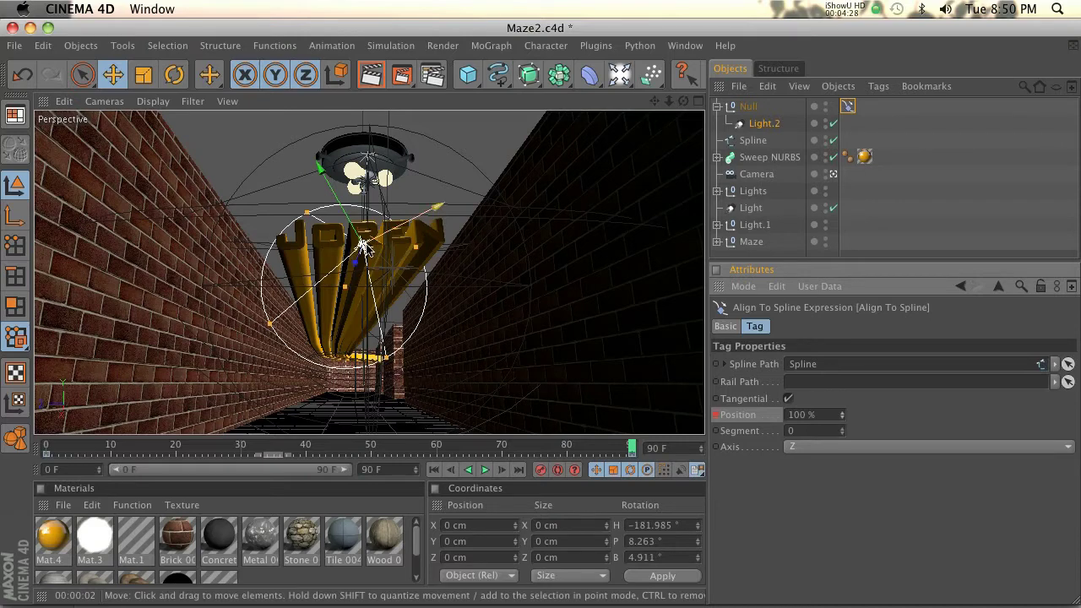
Extend the path spline by moving its end point along X to about -2651.5 cm, and render frame 90
{"action": "left_click", "coordinate": [754, 141]}
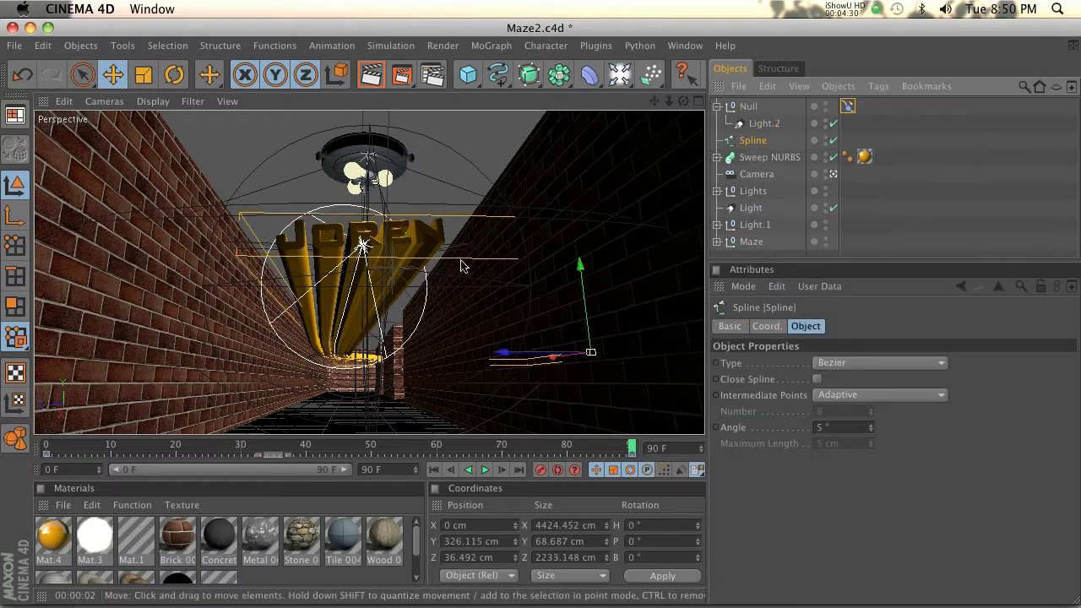
{"action": "left_click", "coordinate": [16, 244]}
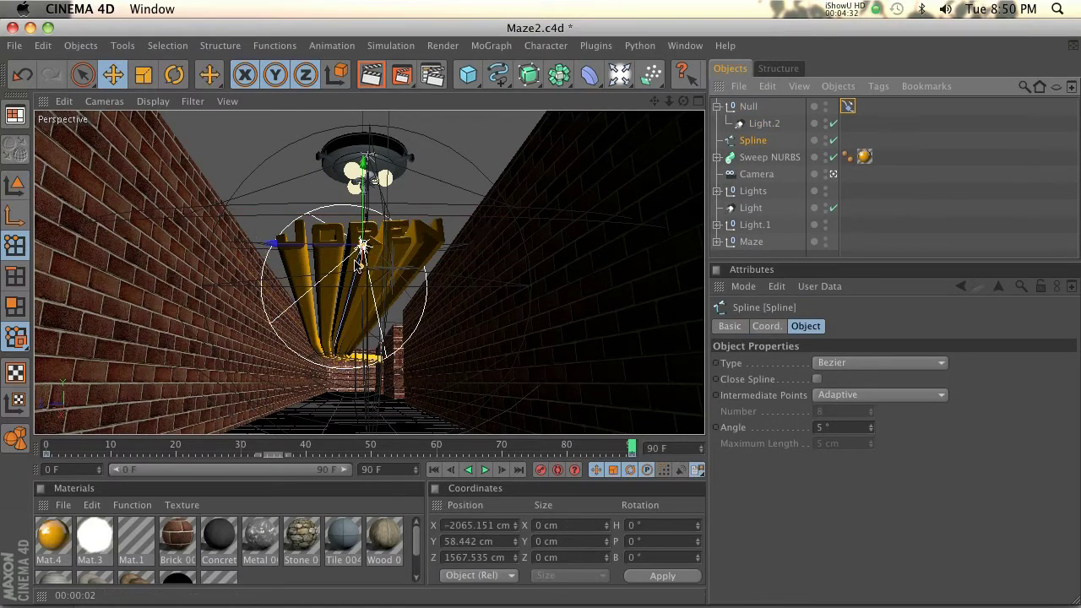
{"action": "left_click_drag", "start_coordinate": [542, 316], "coordinate": [417, 349]}
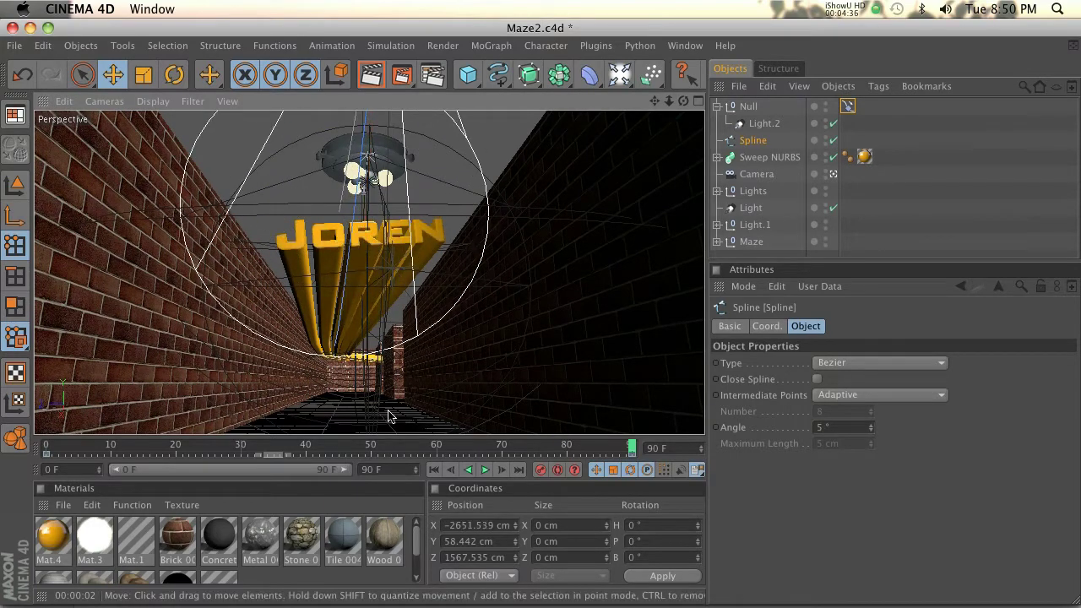
{"action": "left_click_drag", "start_coordinate": [500, 454], "coordinate": [669, 464]}
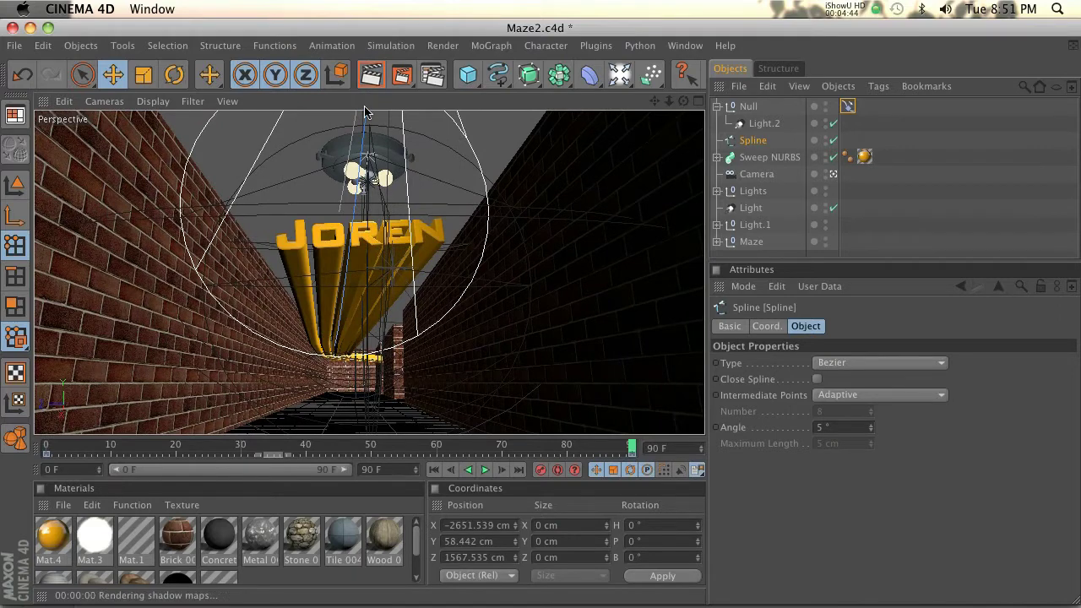
{"action": "left_click", "coordinate": [371, 75]}
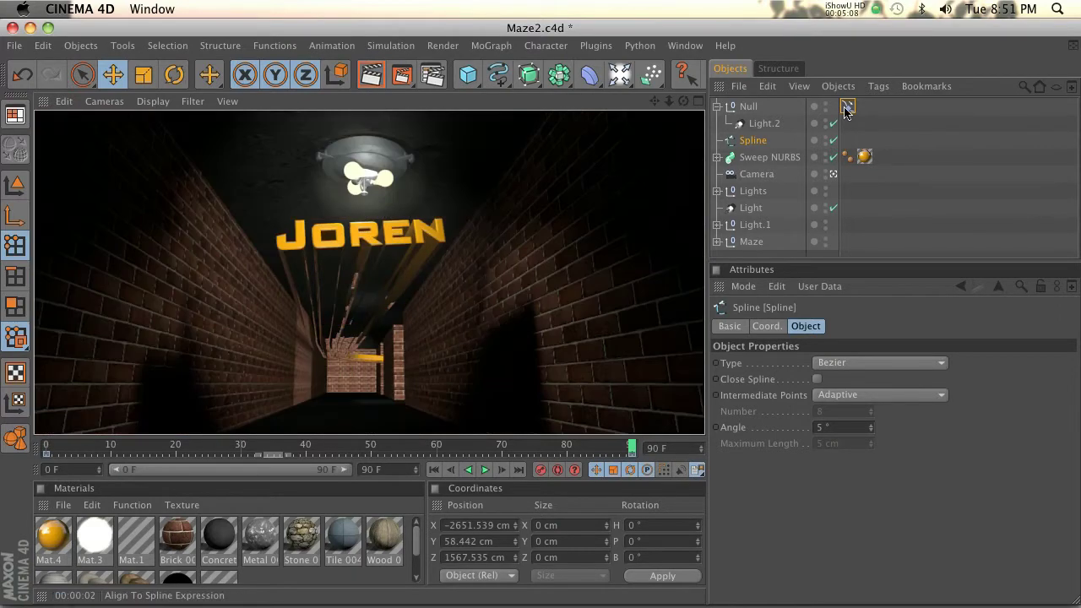